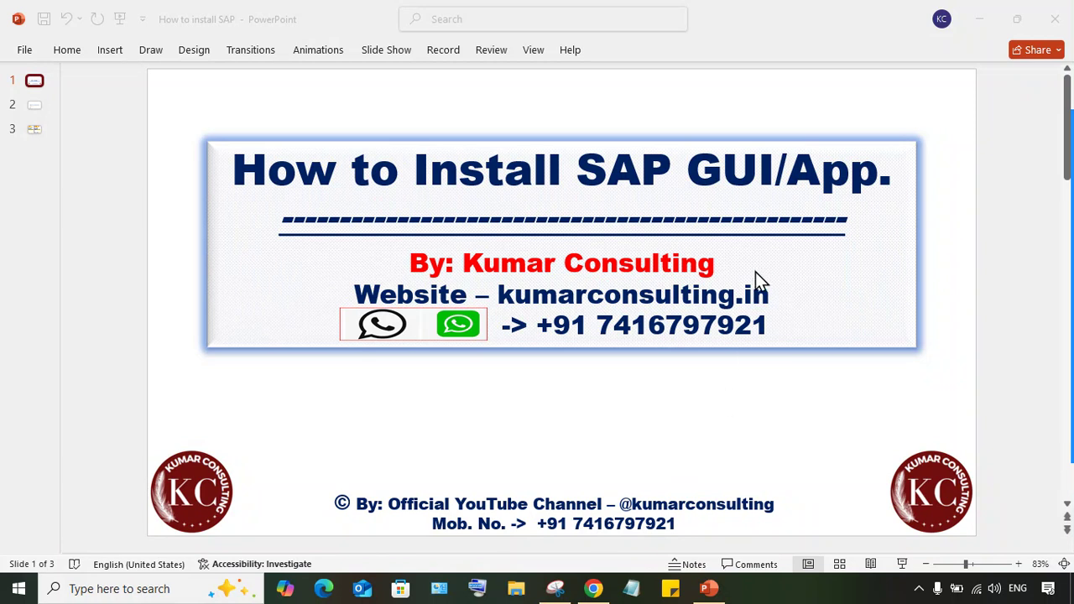
# - Show the SAP Installation & Login Details slide, then switch to its Gmail email with the download link
pyautogui.click(34, 104)
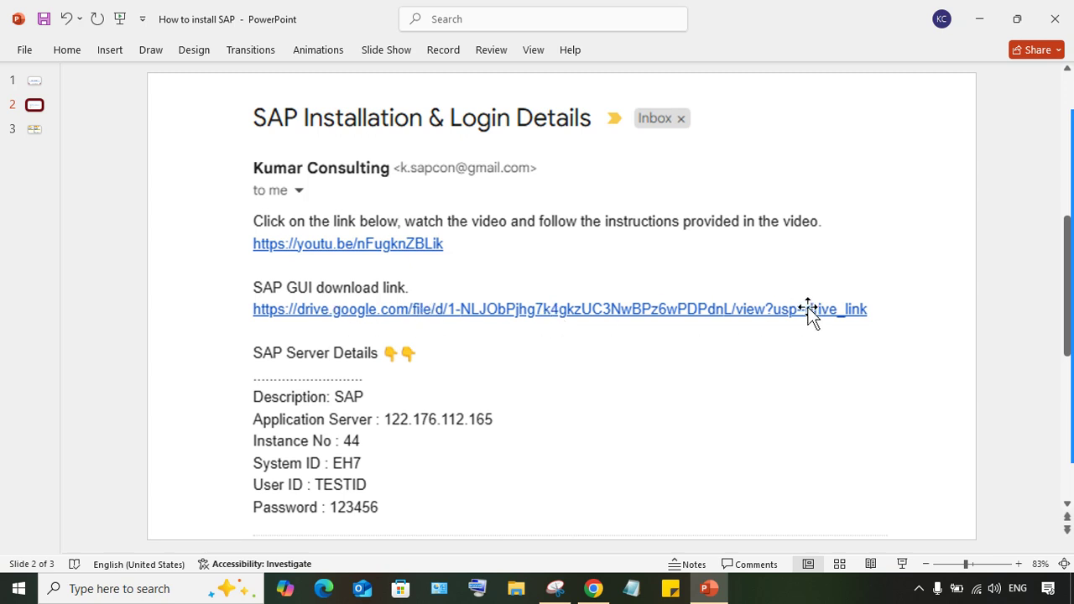
pyautogui.click(607, 593)
pyautogui.click(664, 355)
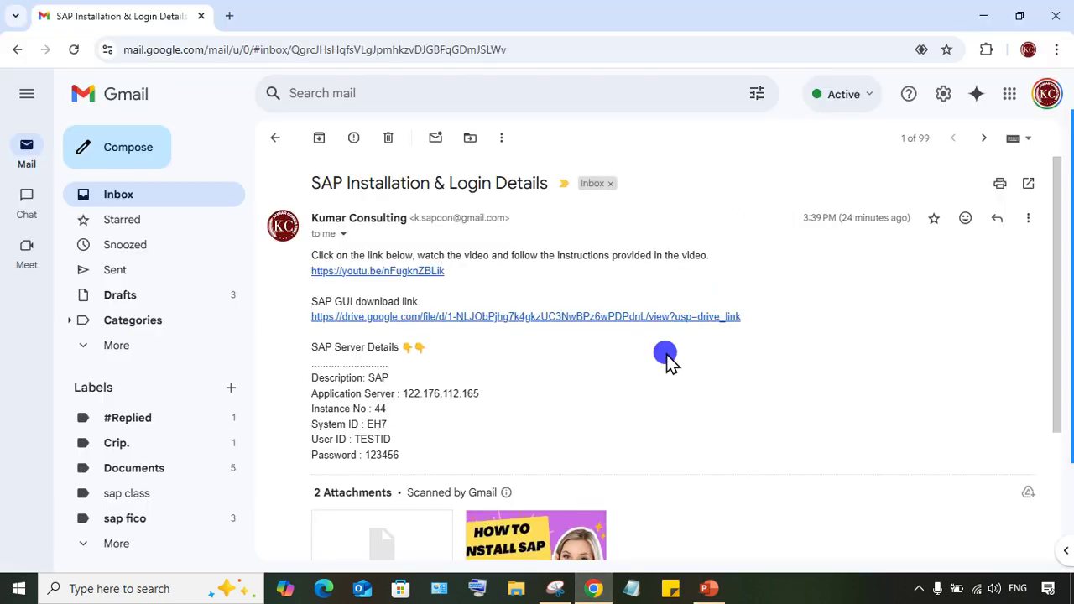
# - Follow the email's Google Drive link and download SAPGUI_760.exe despite the virus-scan warning
pyautogui.click(457, 318)
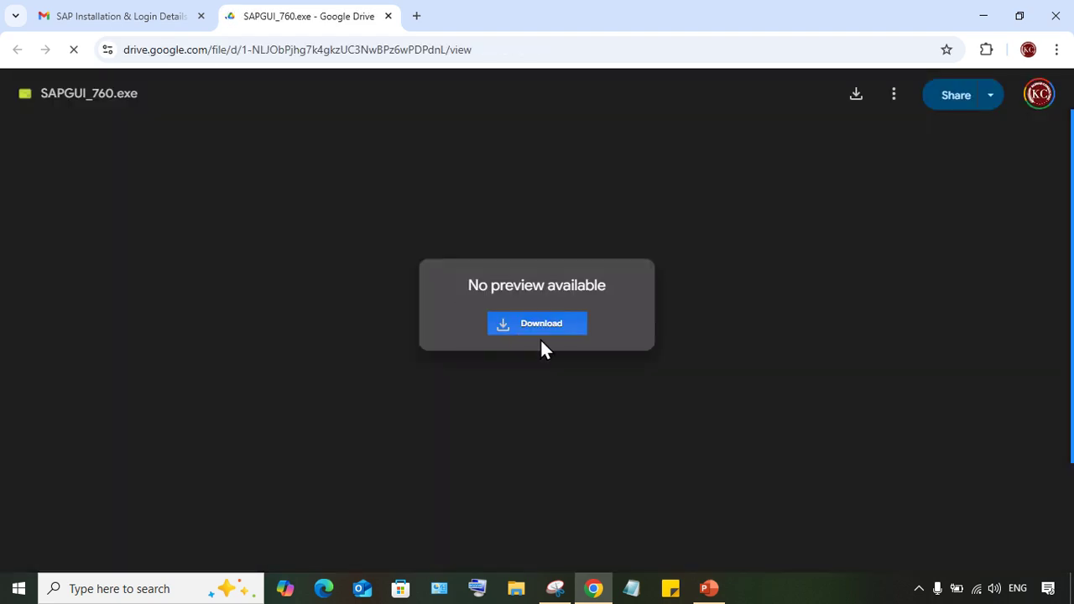
pyautogui.click(545, 335)
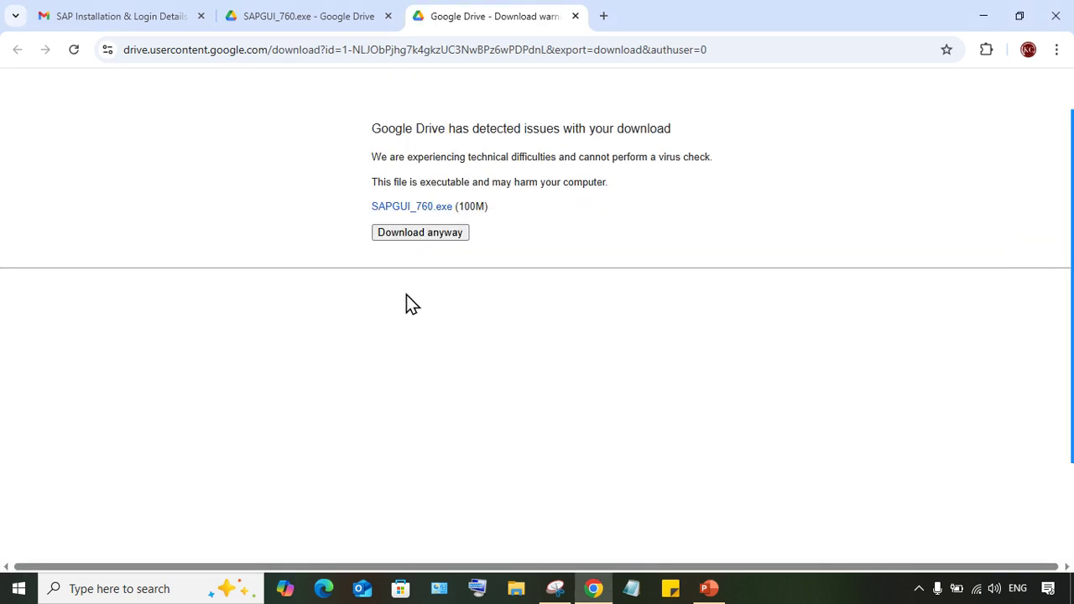
pyautogui.click(422, 235)
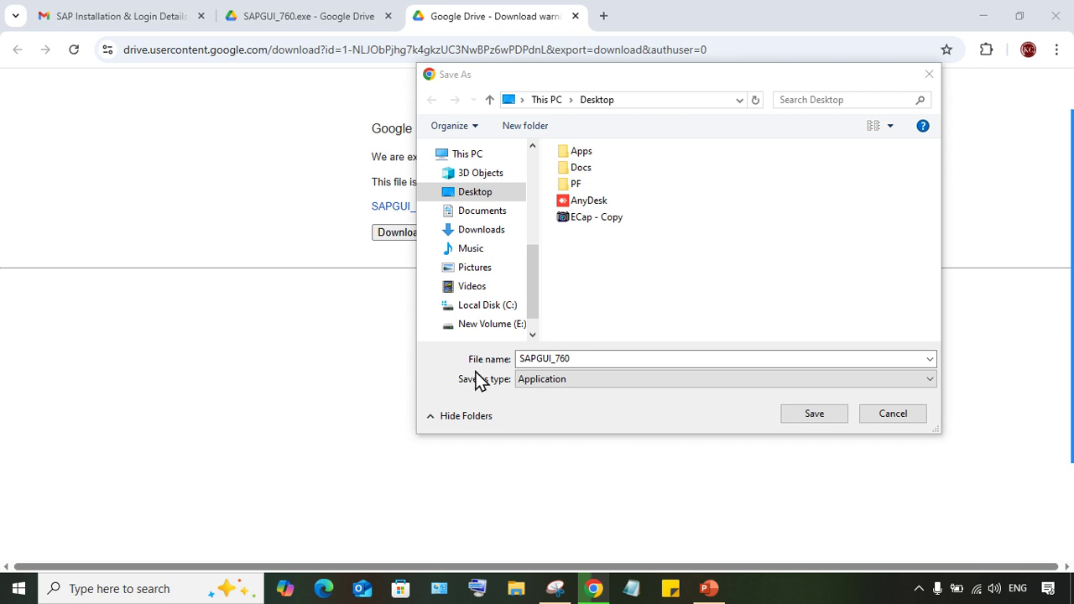
# - Save SAPGUI_760.exe to the Desktop and run it from Chrome once the 100 MB download finishes
pyautogui.click(576, 359)
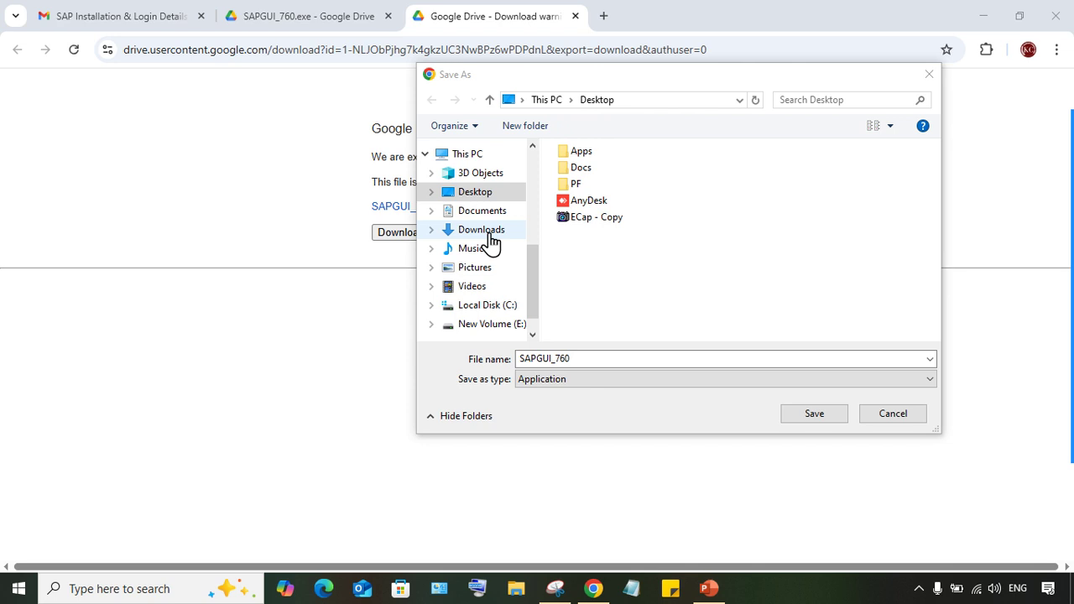
pyautogui.click(814, 414)
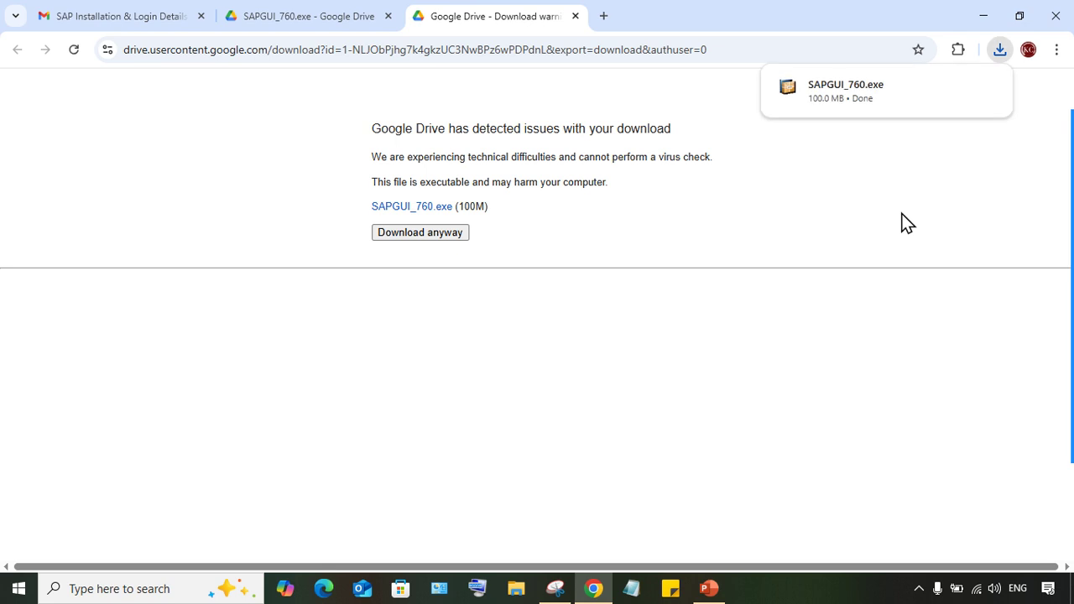
pyautogui.click(832, 94)
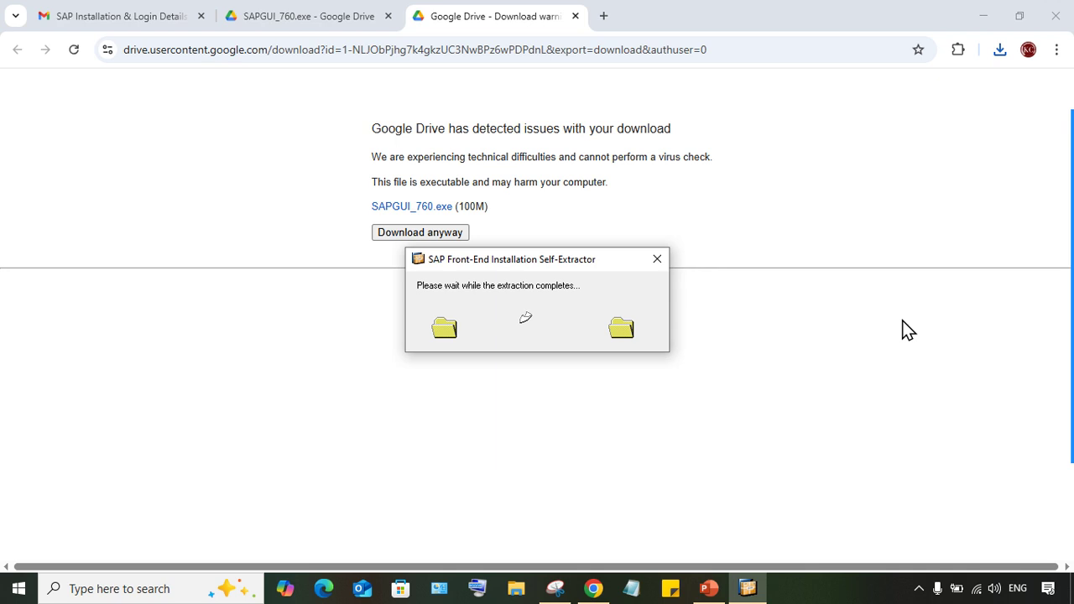
# - Let extraction finish, then advance past the SAPGUI_760_P2_Sig_Theme welcome page to product selection
pyautogui.moveTo(1059, 235)
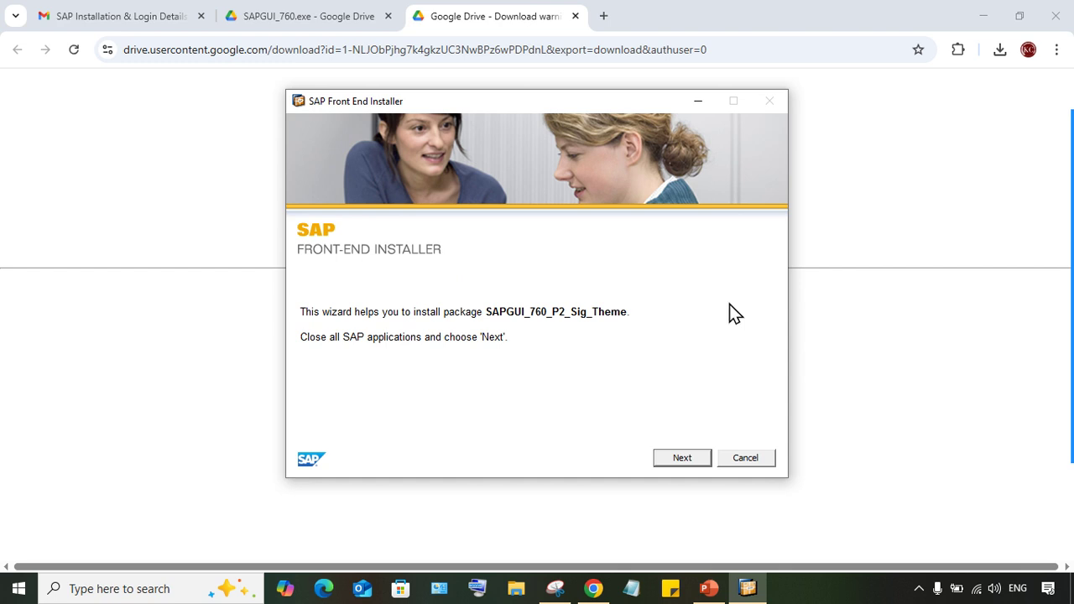
pyautogui.click(680, 459)
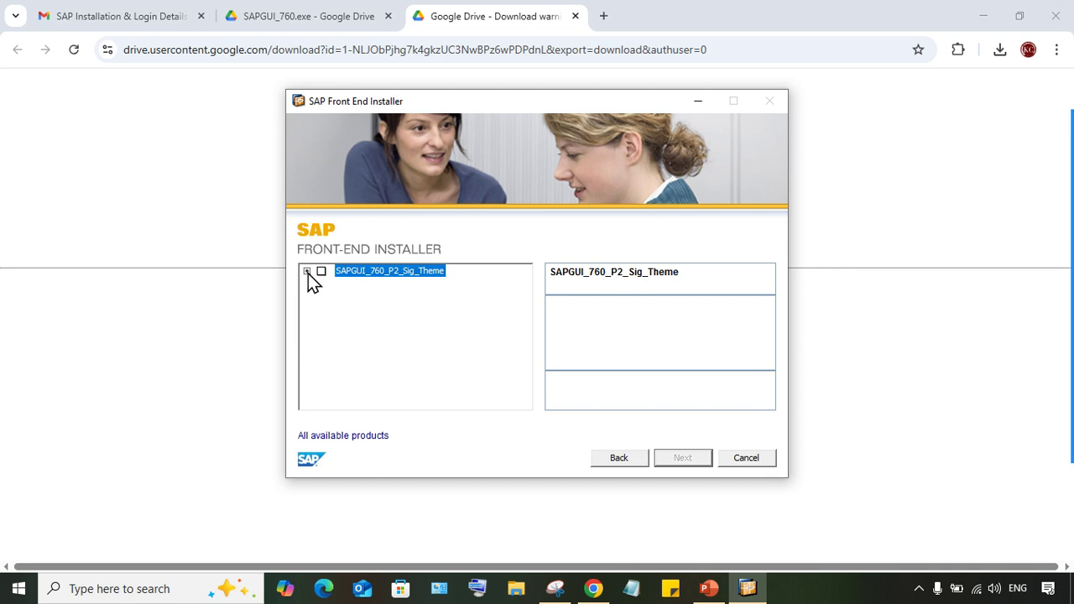
# - Tick SAPGUI_760_P2_Sig_Theme, install it, and close the installer after it reports success
pyautogui.click(321, 272)
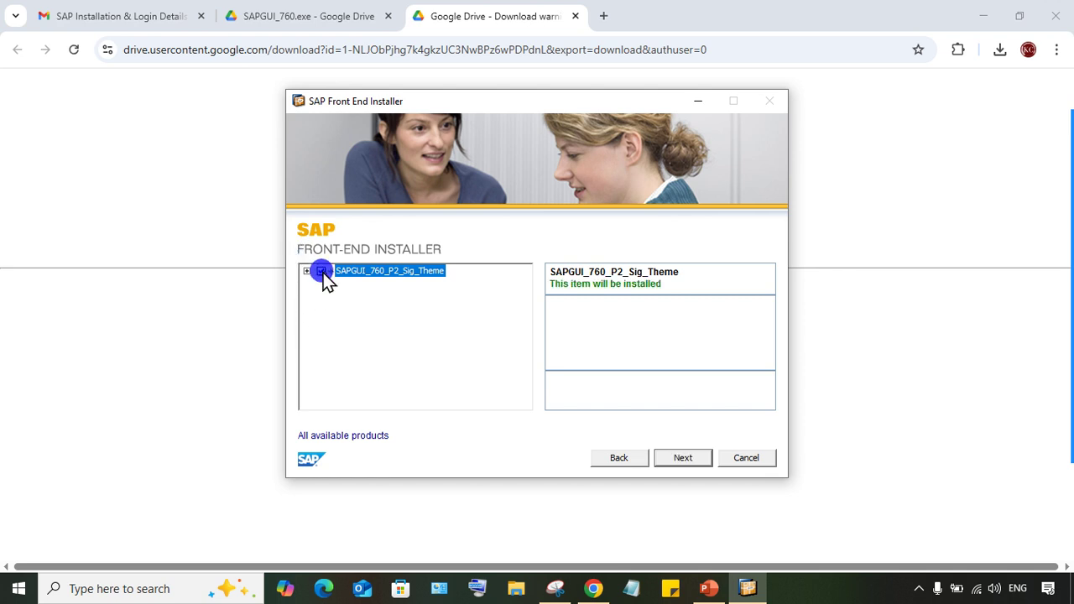
pyautogui.click(685, 458)
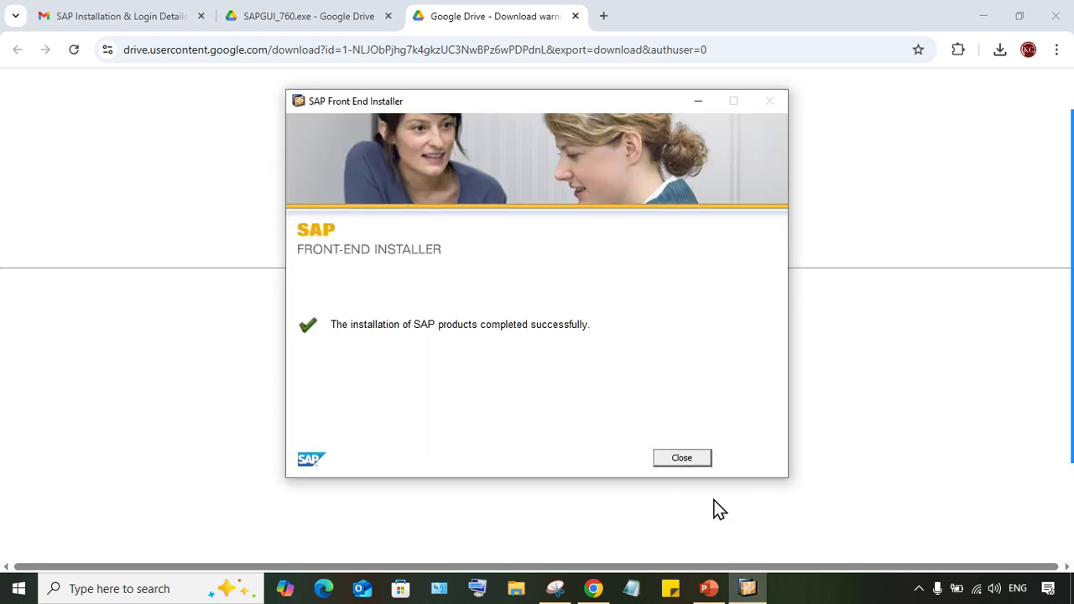
pyautogui.click(683, 458)
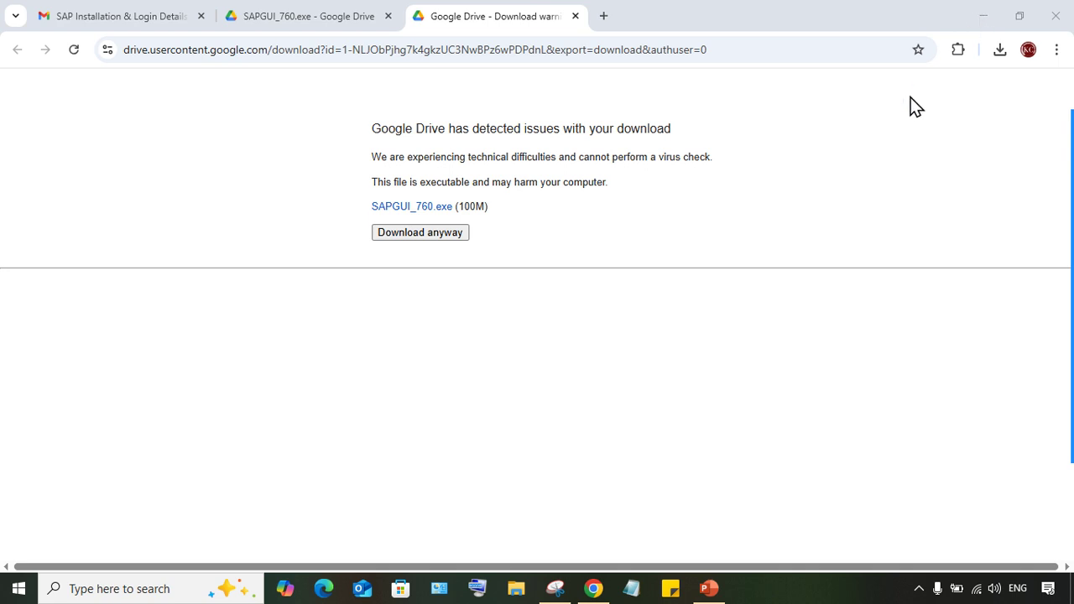
# - Show the desktop, move the SAP Logon shortcut to the top right, and launch SAP Logon
pyautogui.press('super+d')
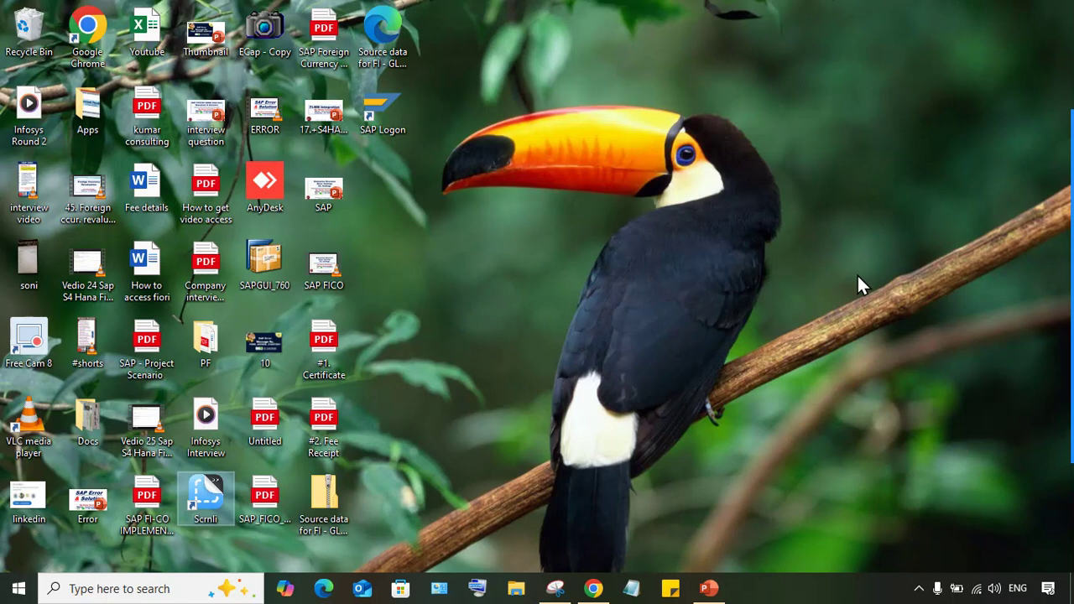
pyautogui.moveTo(401, 101); pyautogui.dragTo(917, 75)
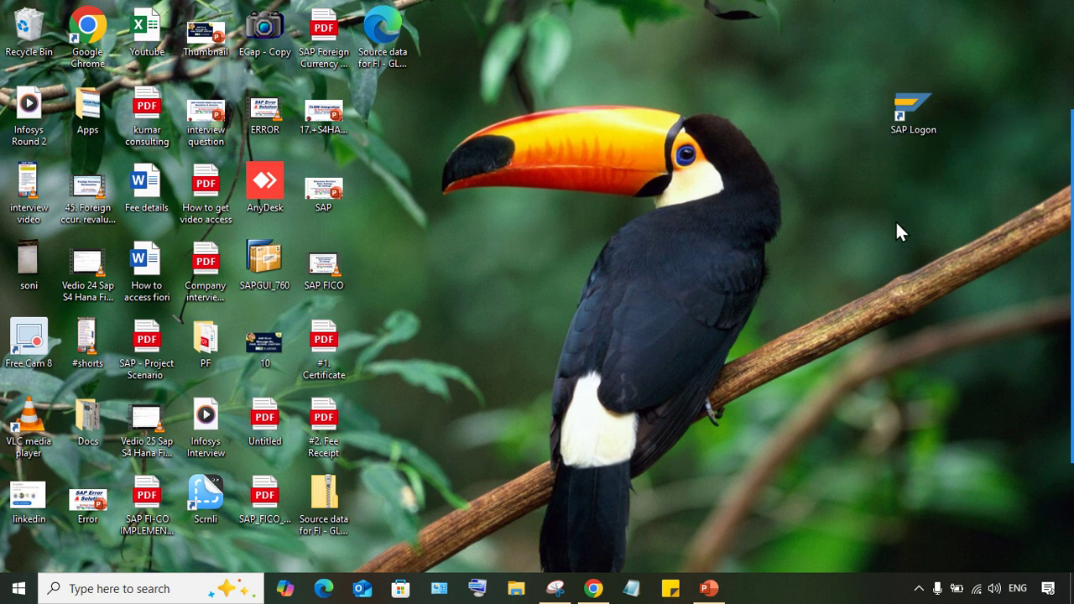
pyautogui.doubleClick(919, 110)
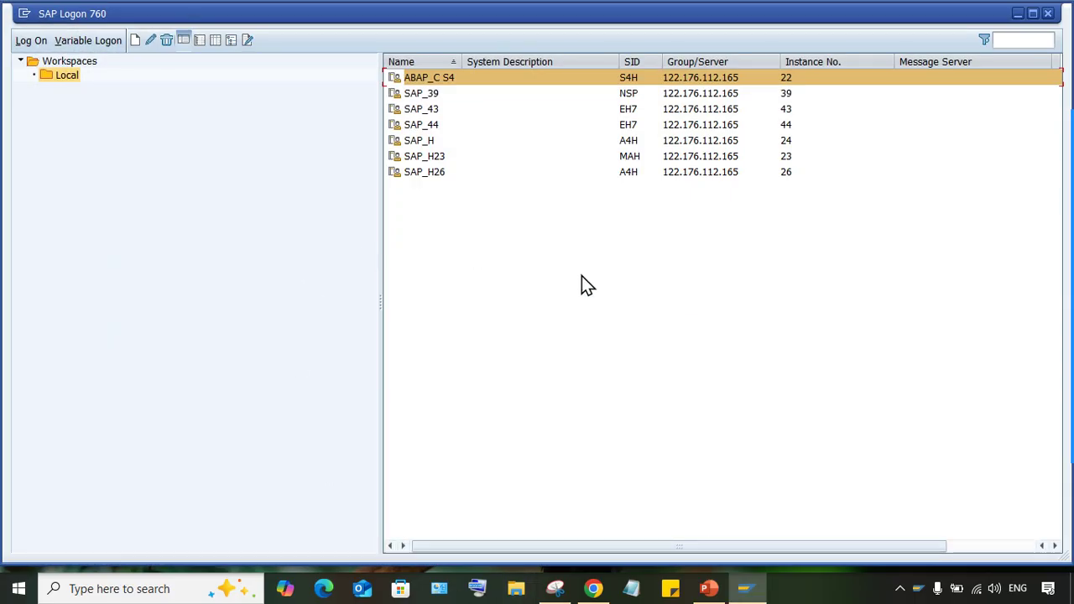
# - Review the Local workspace's seven systems, including SAP_39 and SAP_H, and bring up the New Item menu
pyautogui.click(420, 94)
pyautogui.click(422, 142)
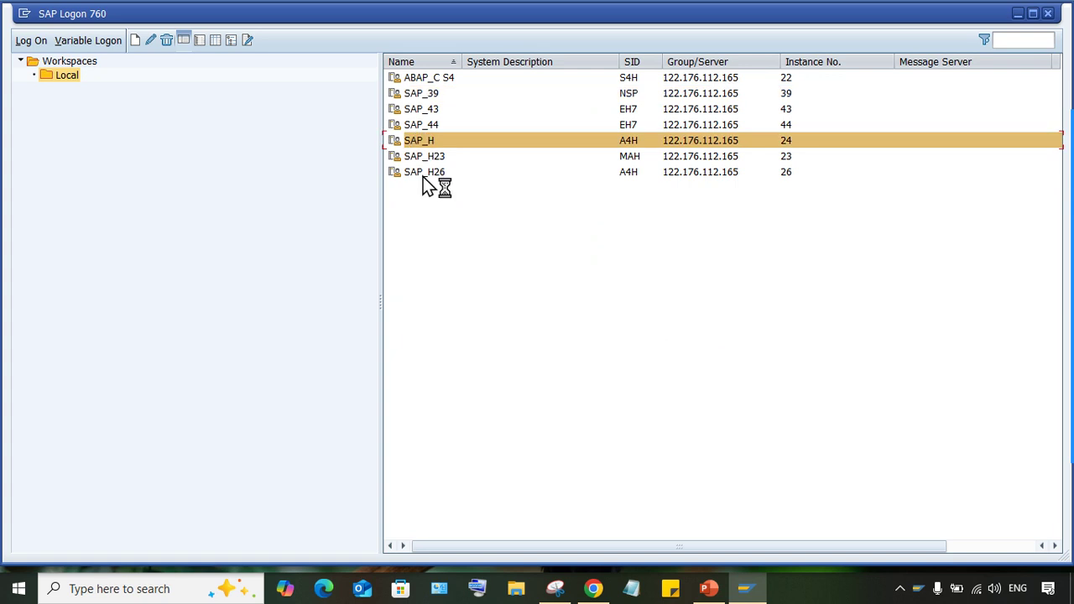
pyautogui.click(494, 263)
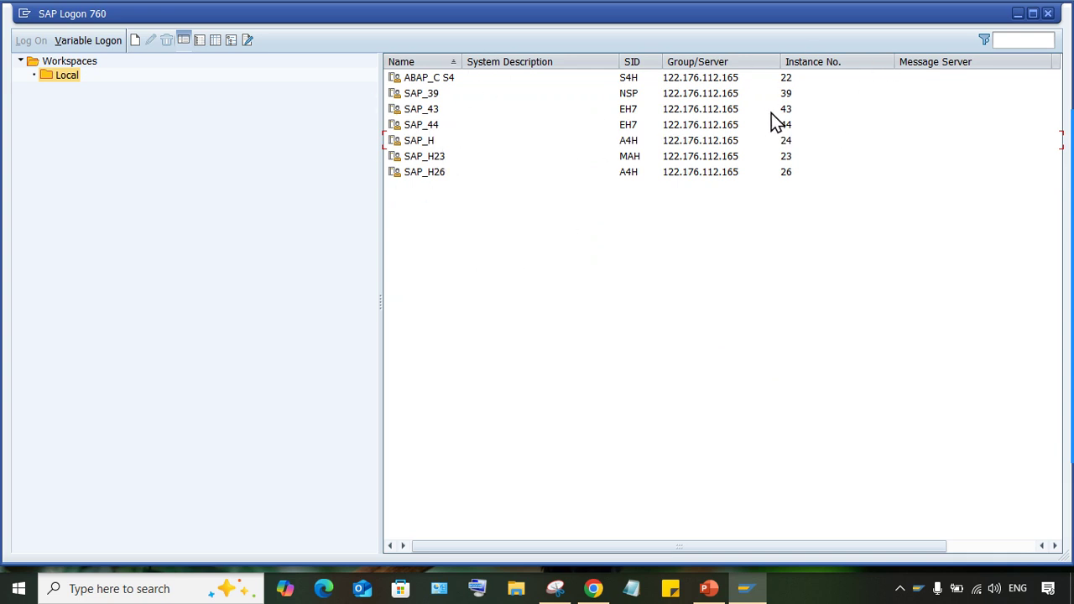
pyautogui.click(68, 62)
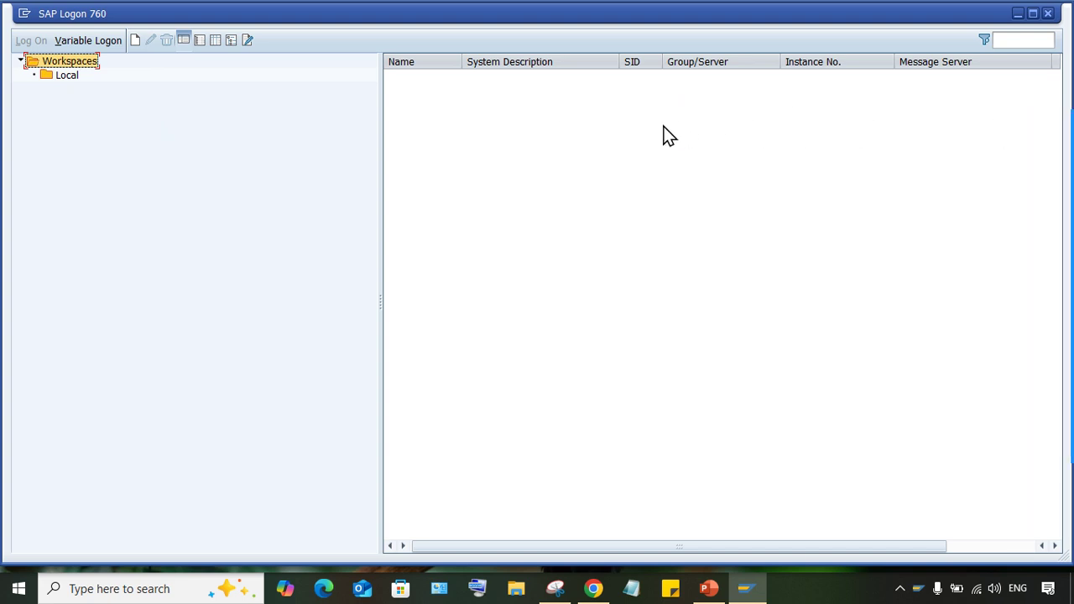
pyautogui.click(579, 147)
pyautogui.click(68, 77)
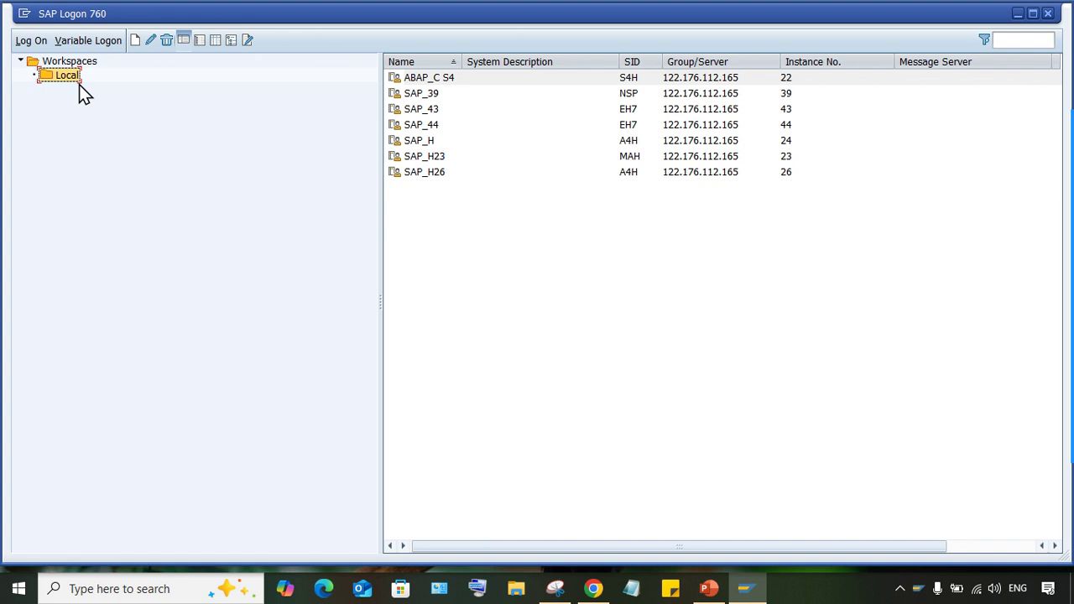
pyautogui.click(774, 195)
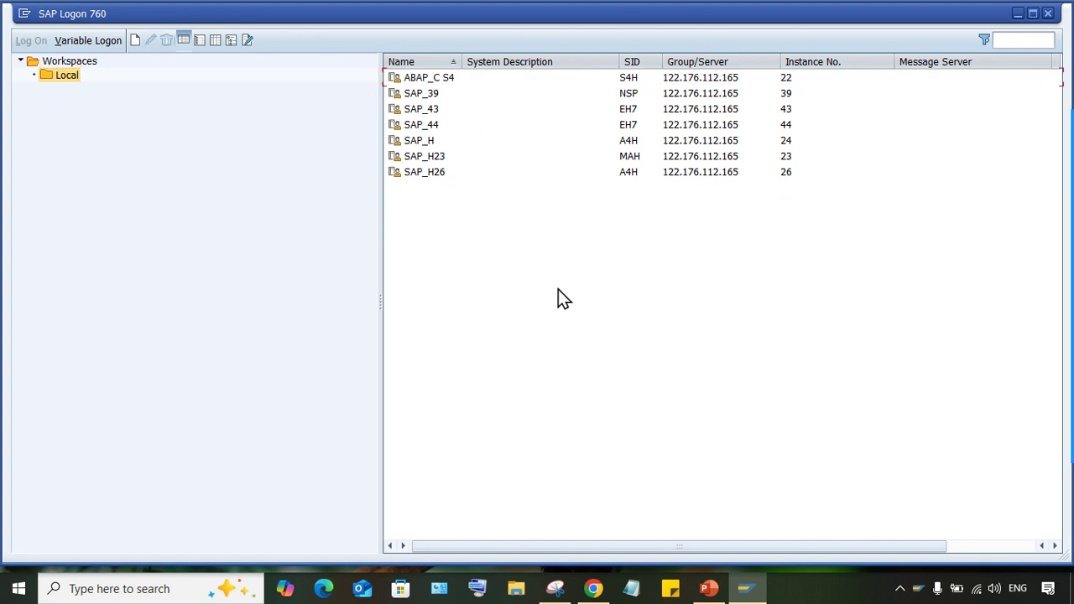
pyautogui.click(135, 40)
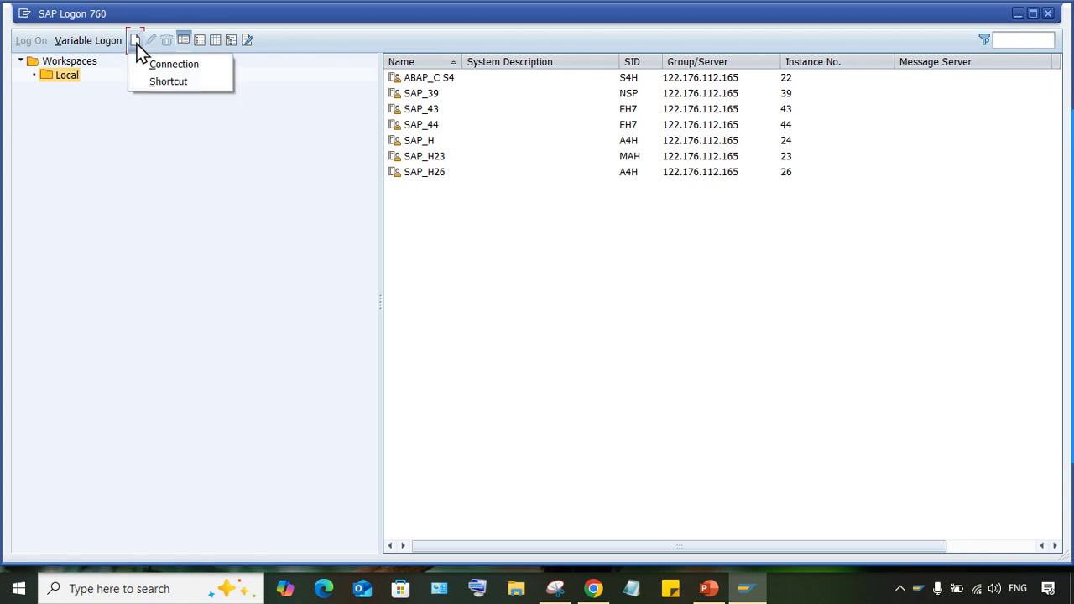
# - Create a new User Specified System connection and put the cursor in the empty Description field
pyautogui.click(151, 64)
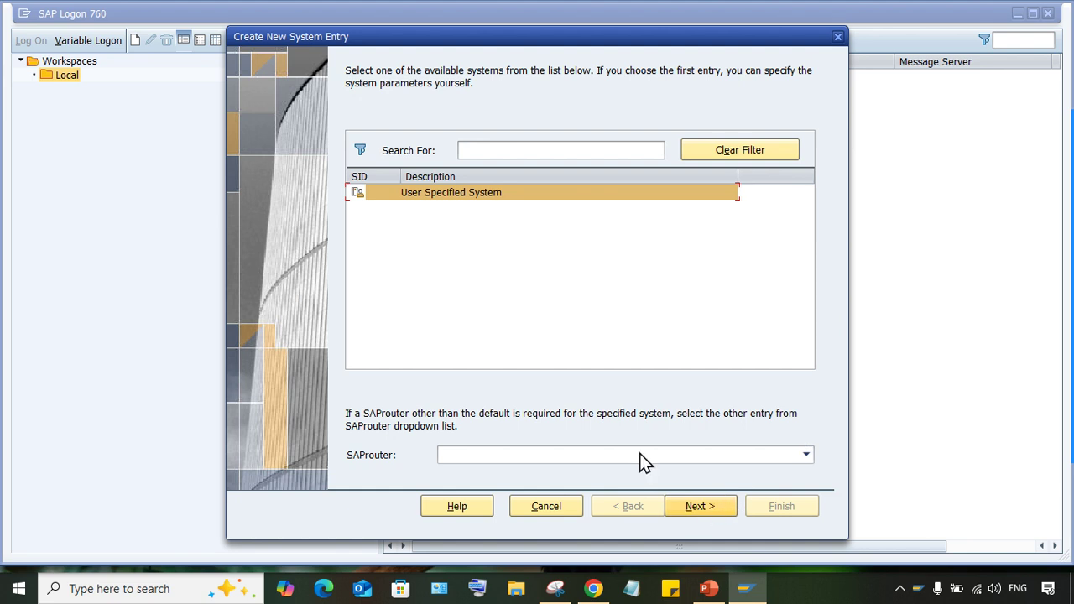
pyautogui.click(696, 511)
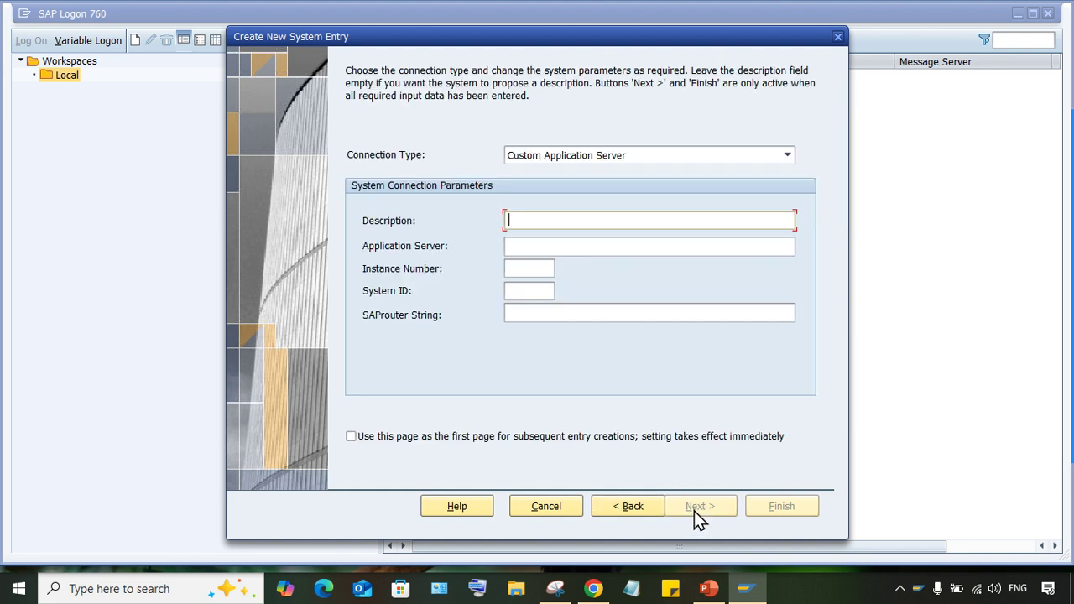
pyautogui.click(539, 219)
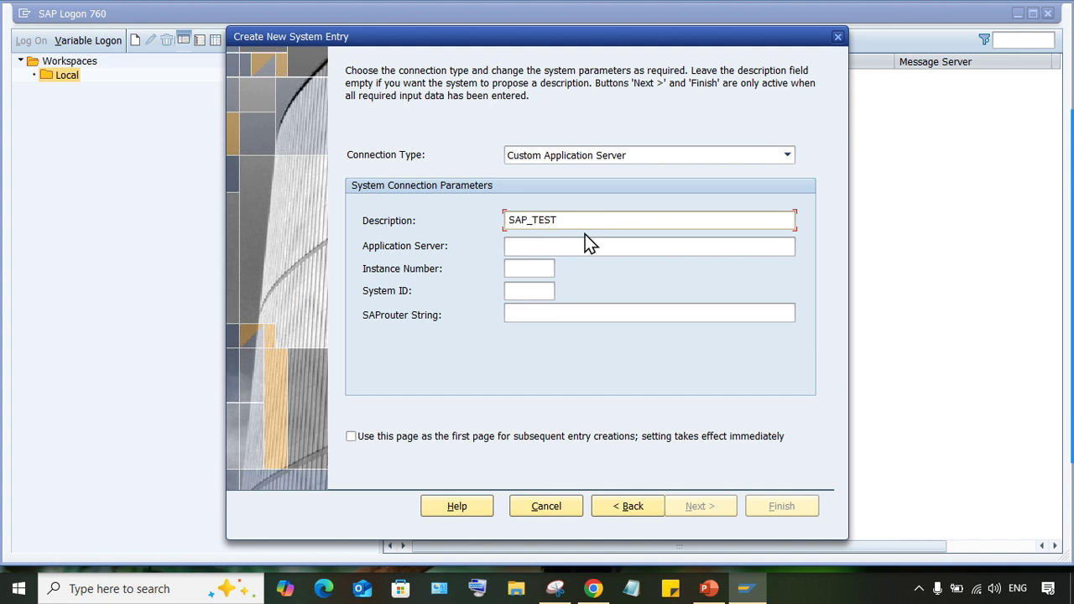
# - Copy the server address 122.176.112.165 from the Gmail message into the Application Server field
pyautogui.click(510, 246)
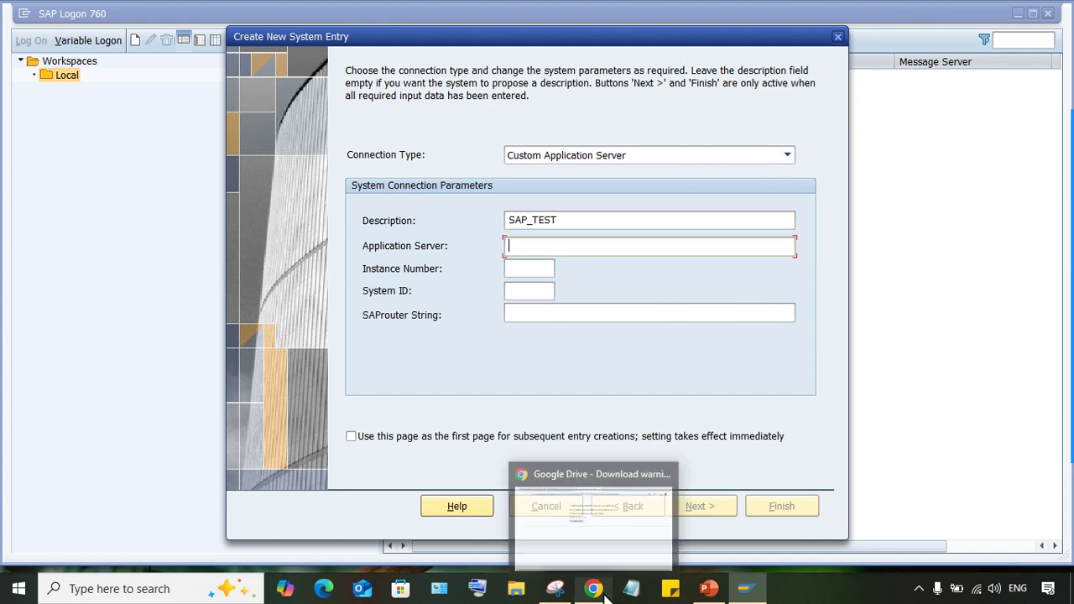
pyautogui.moveTo(714, 594)
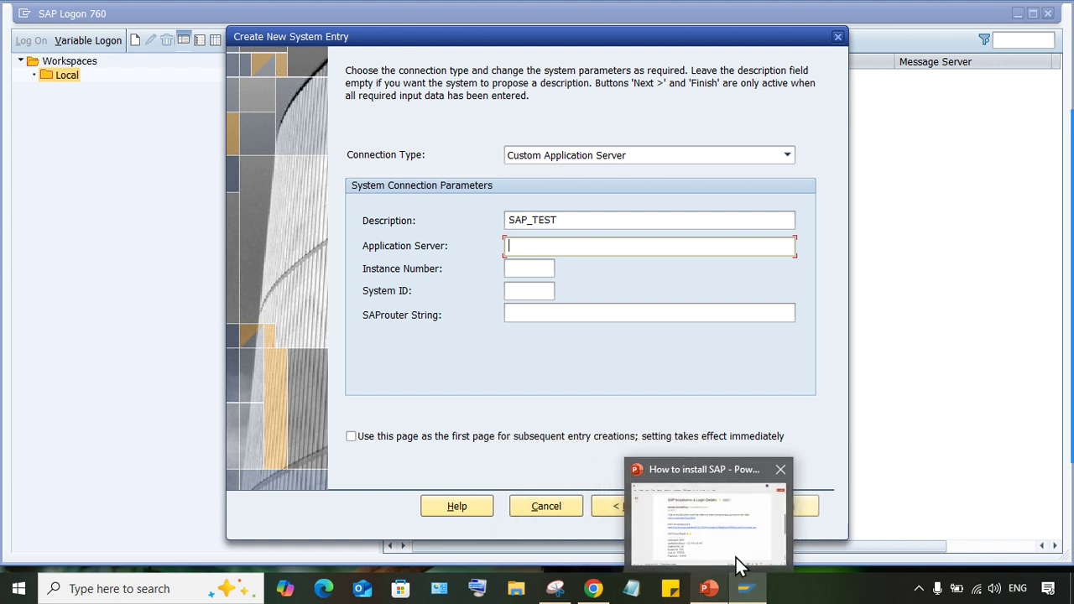
pyautogui.click(709, 516)
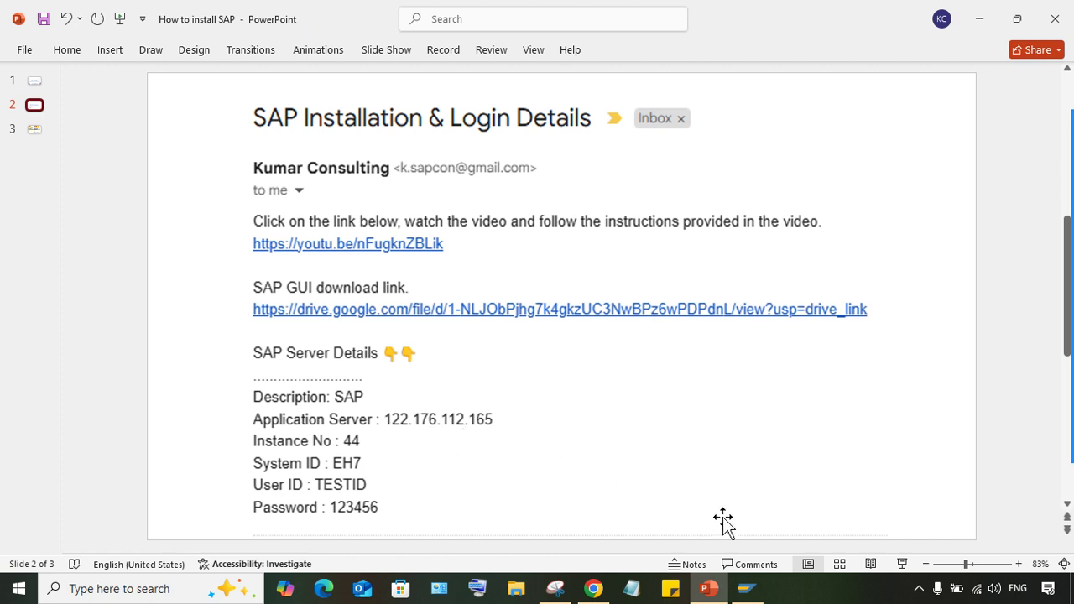
pyautogui.moveTo(593, 589)
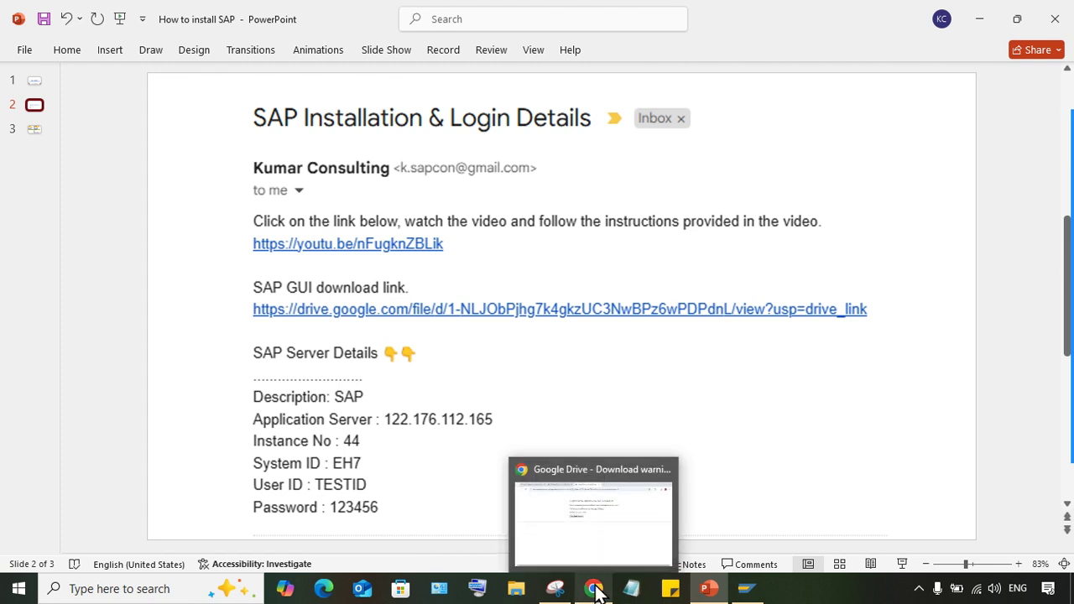
pyautogui.click(612, 546)
pyautogui.click(120, 20)
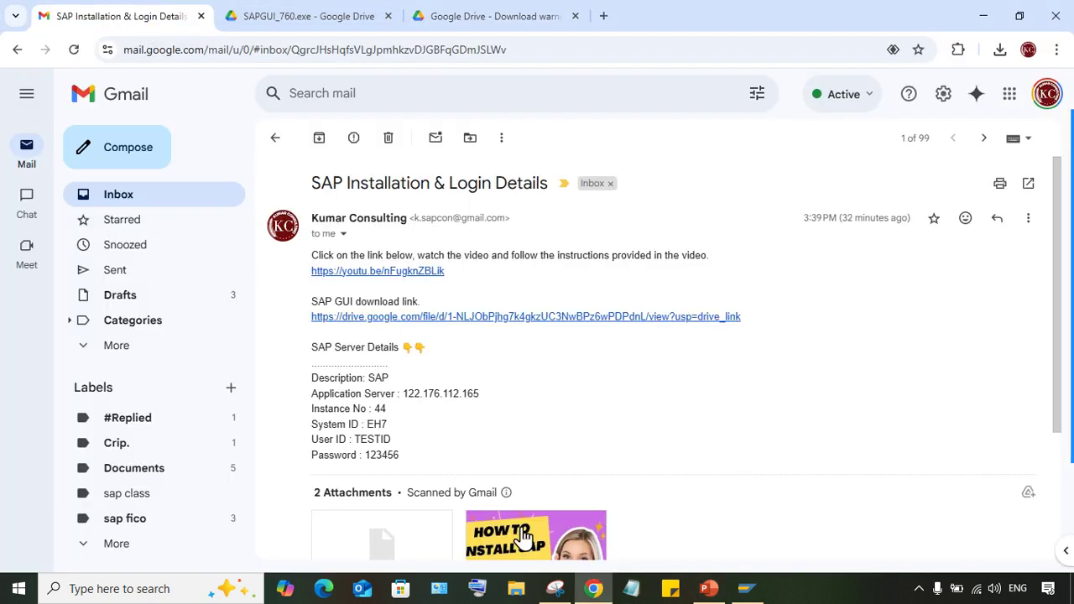
pyautogui.moveTo(480, 393); pyautogui.dragTo(405, 392)
pyautogui.rightClick(428, 401)
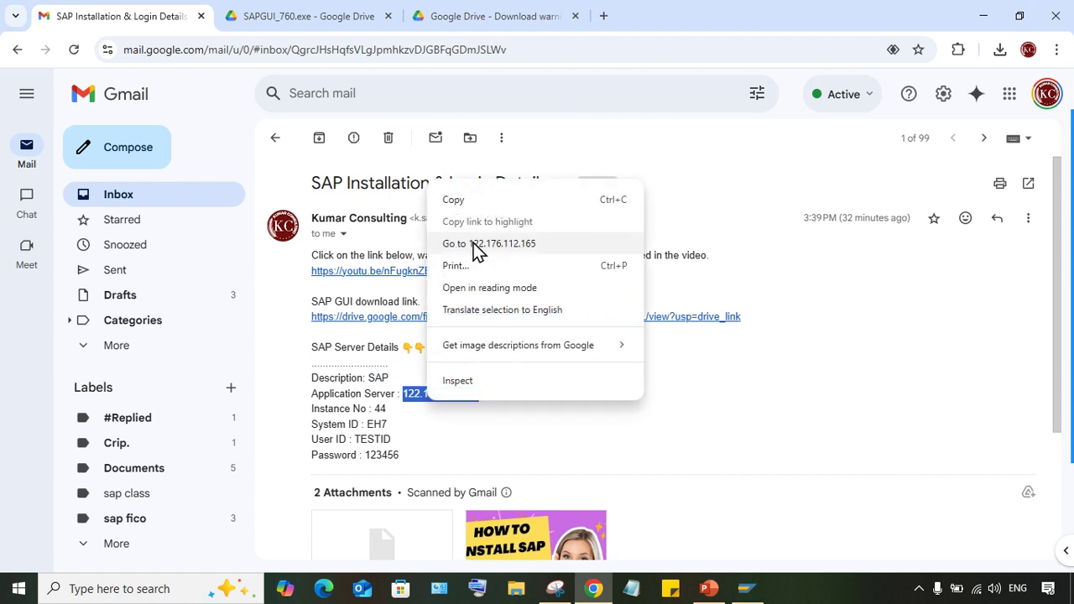
pyautogui.click(469, 201)
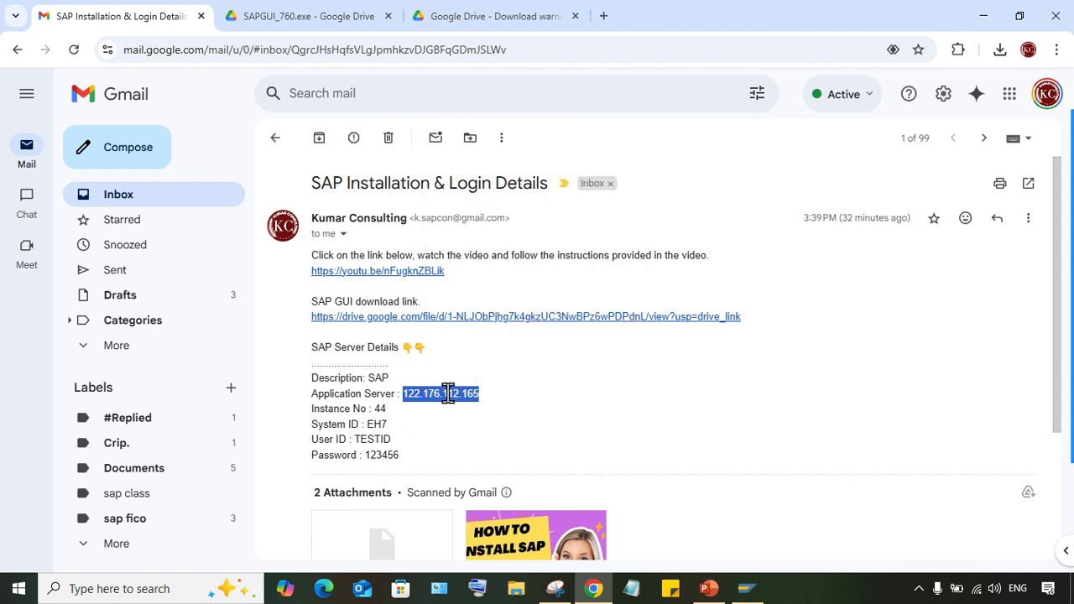
pyautogui.click(746, 589)
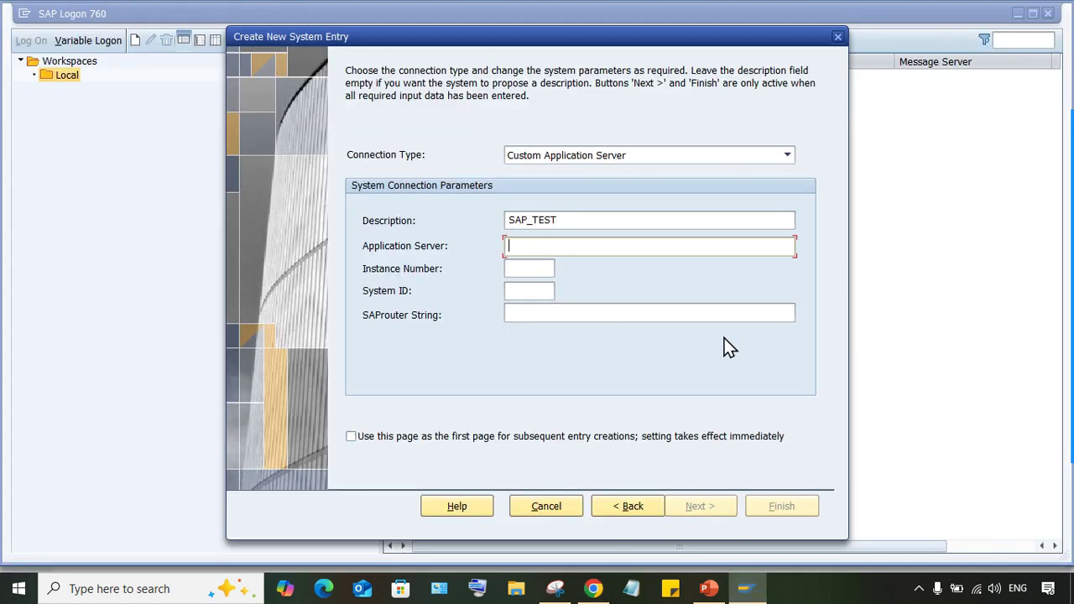
pyautogui.click(573, 245)
pyautogui.hotkey('ctrl', 'v')
pyautogui.click(521, 269)
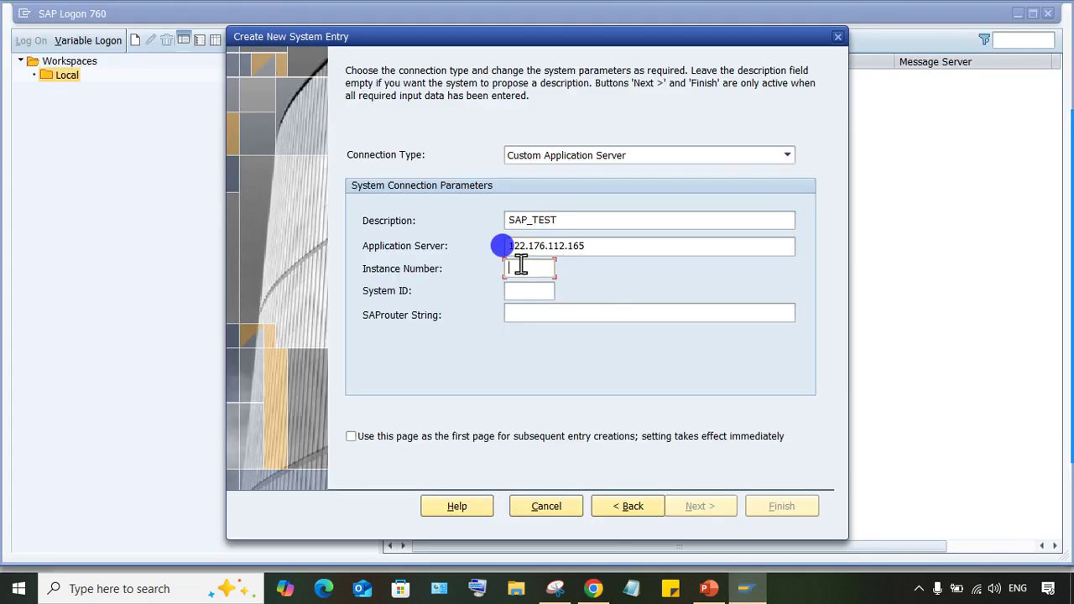
# - Enter instance number 44 and system ID EH7 for the SAP_TEST entry
pyautogui.click(594, 589)
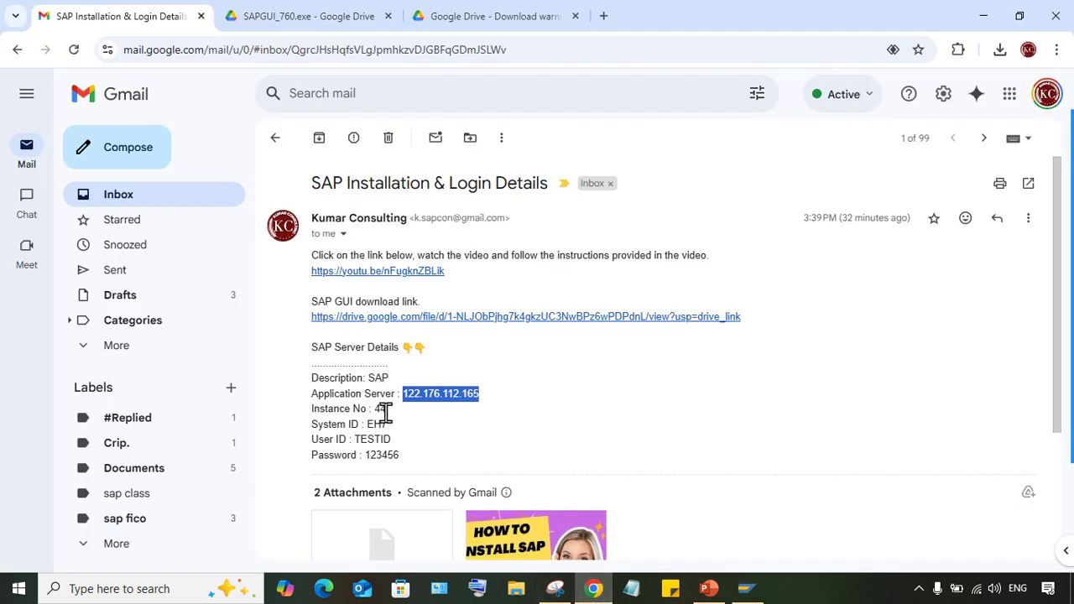
pyautogui.click(361, 403)
pyautogui.doubleClick(377, 424)
pyautogui.rightClick(380, 422)
pyautogui.click(430, 225)
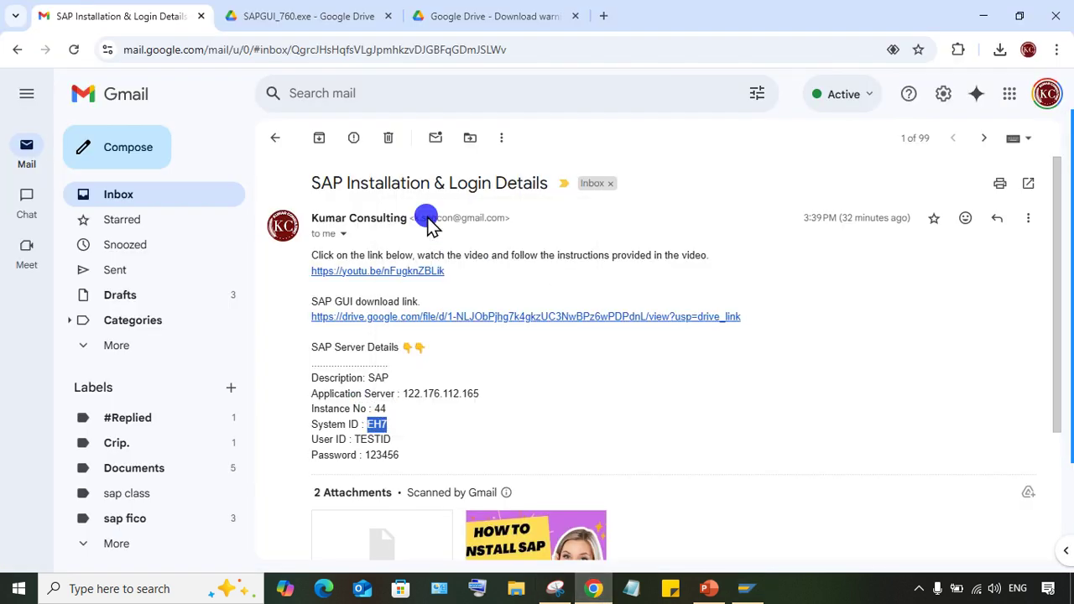
pyautogui.click(745, 589)
pyautogui.click(541, 274)
pyautogui.click(534, 271)
pyautogui.write('44')
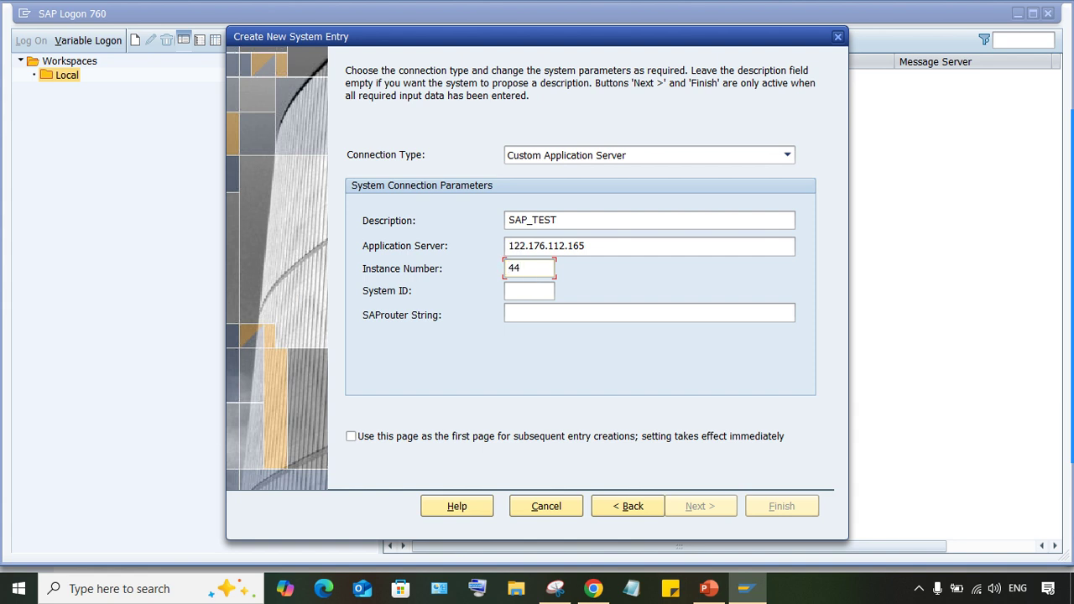
pyautogui.click(514, 289)
pyautogui.write('EH7')
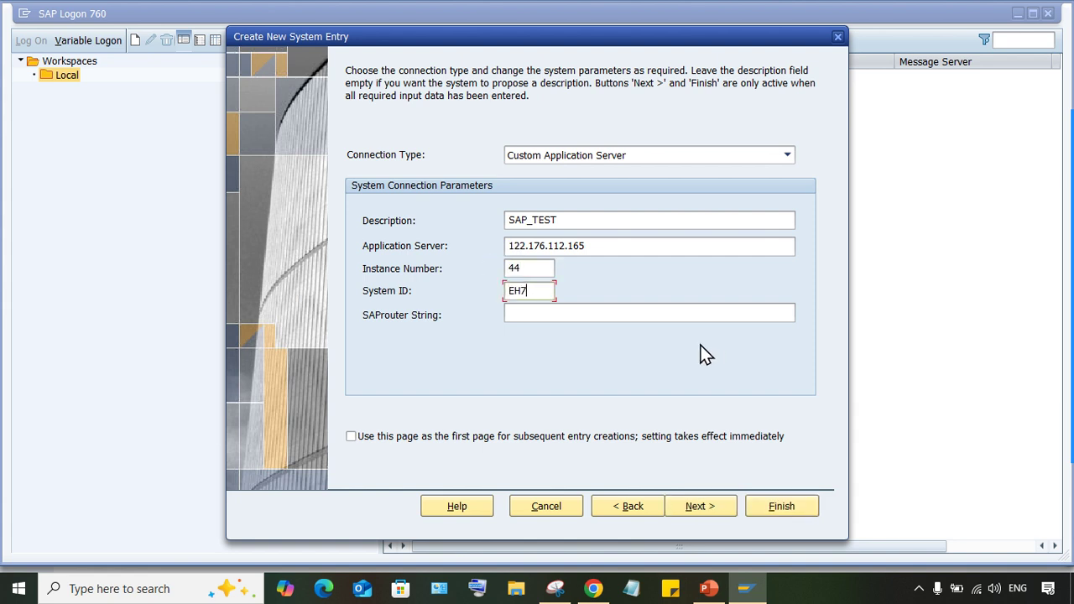
# - Finish the new entry wizard so SAP_TEST appears in the system list
pyautogui.click(696, 507)
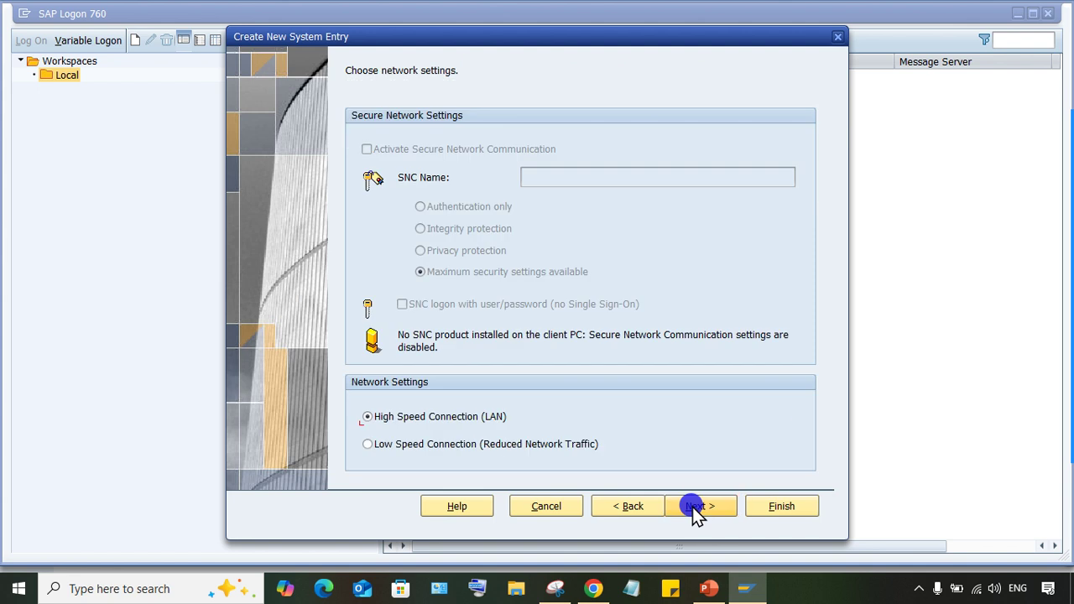
pyautogui.click(696, 507)
pyautogui.click(780, 508)
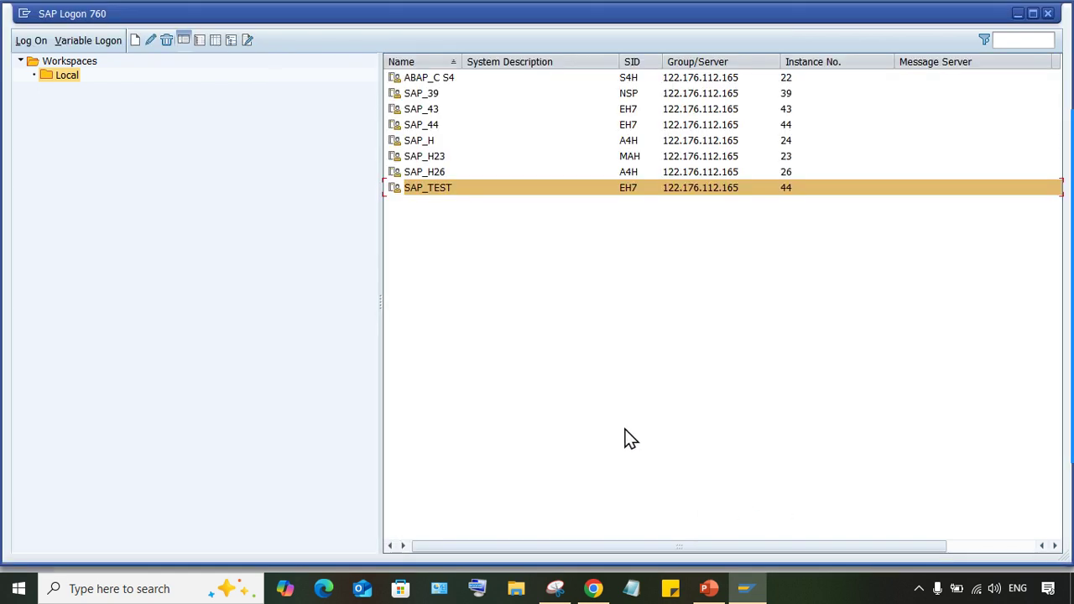
pyautogui.click(472, 277)
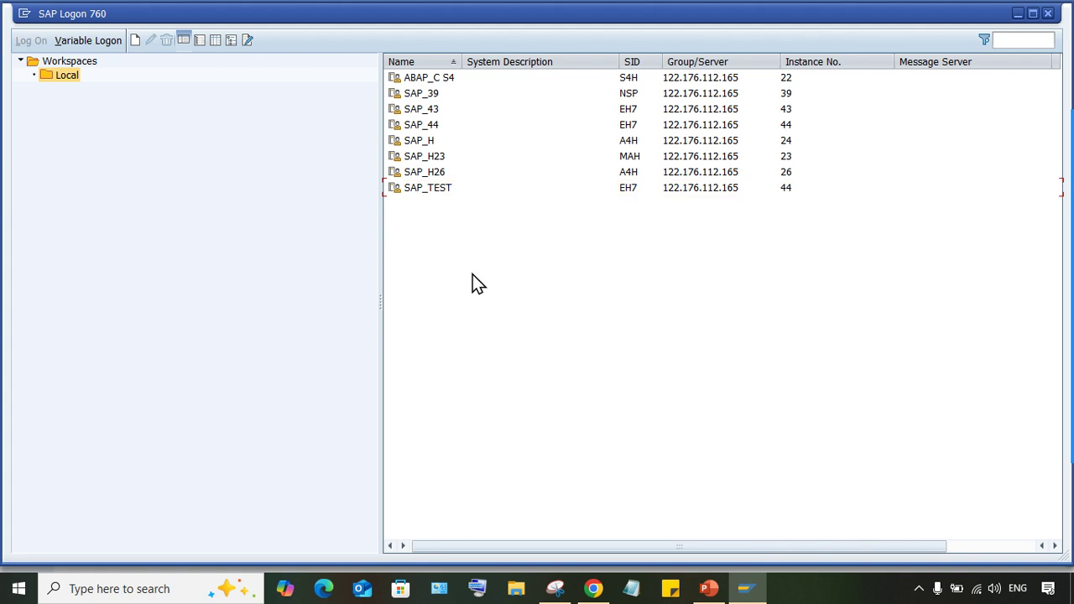
pyautogui.click(444, 195)
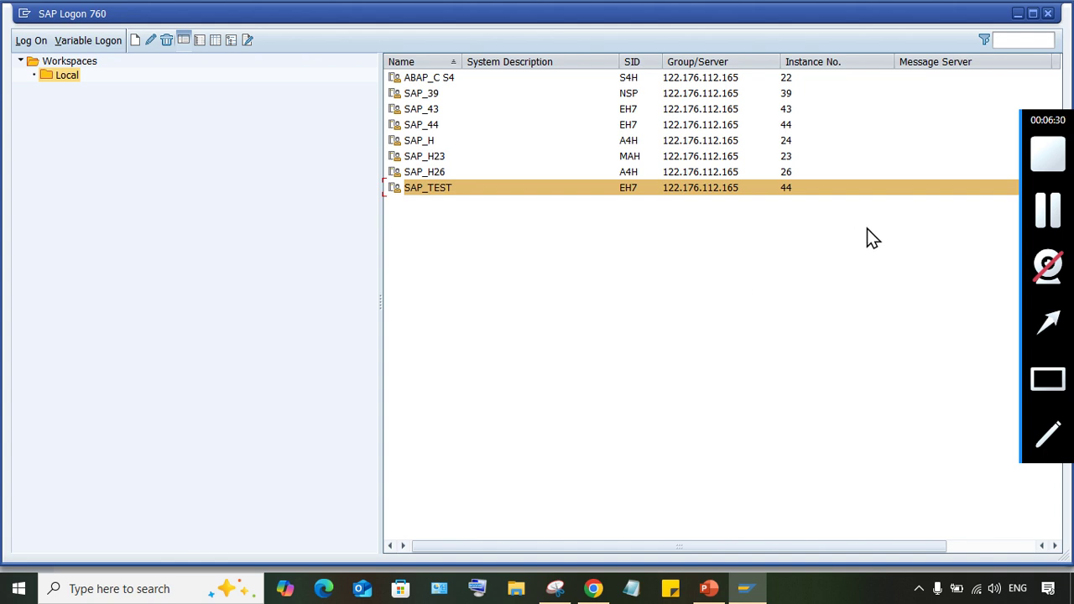
pyautogui.click(717, 420)
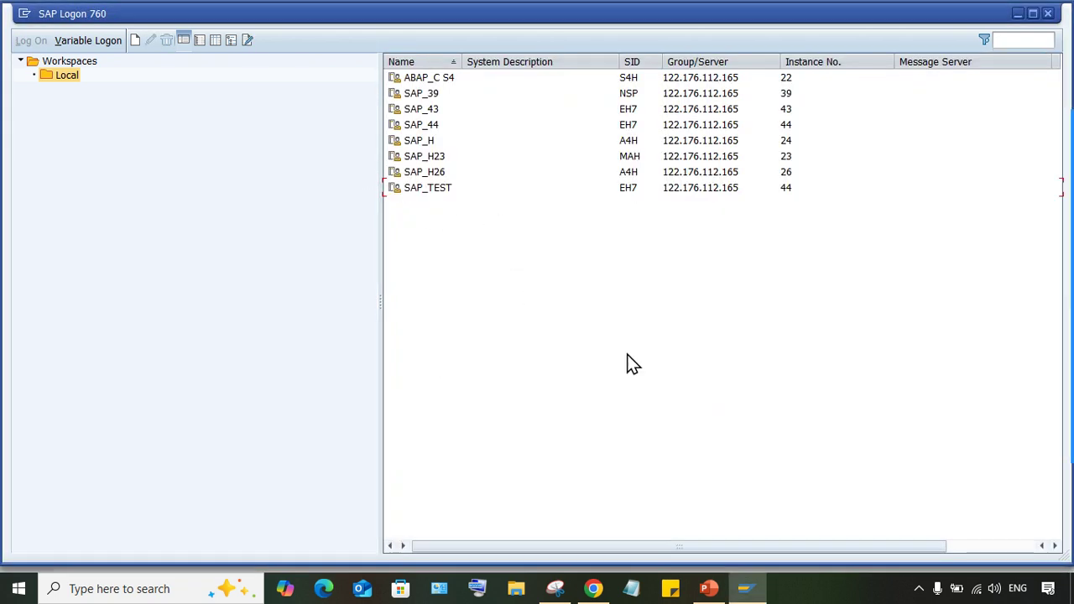
# - Select the user ID in the Gmail login details message
pyautogui.click(603, 591)
pyautogui.click(603, 422)
pyautogui.doubleClick(370, 438)
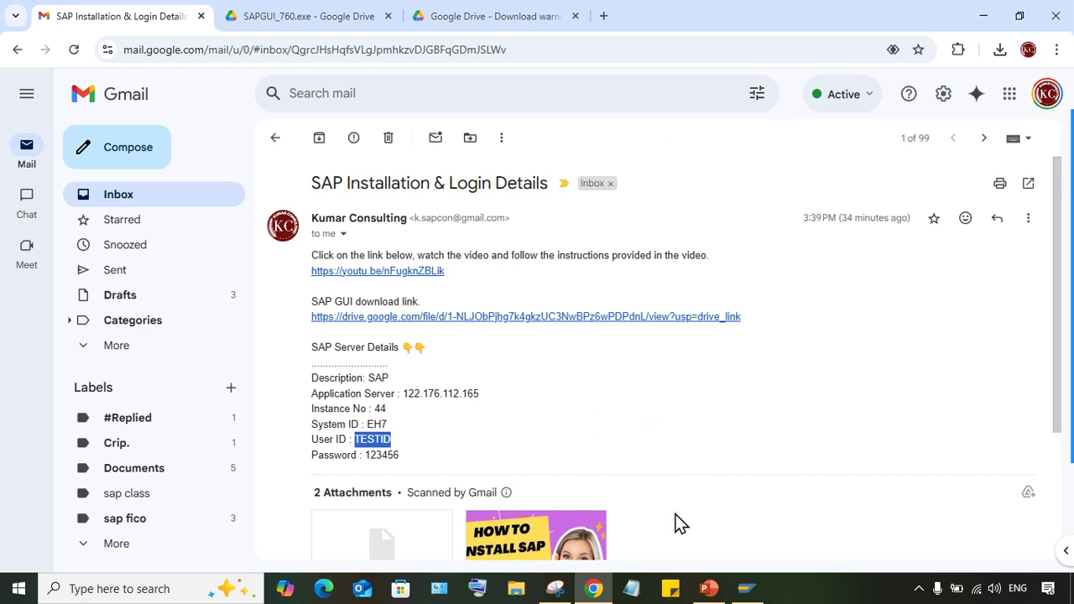
# - Log on to SAP_TEST with the provided user ID and password
pyautogui.click(751, 592)
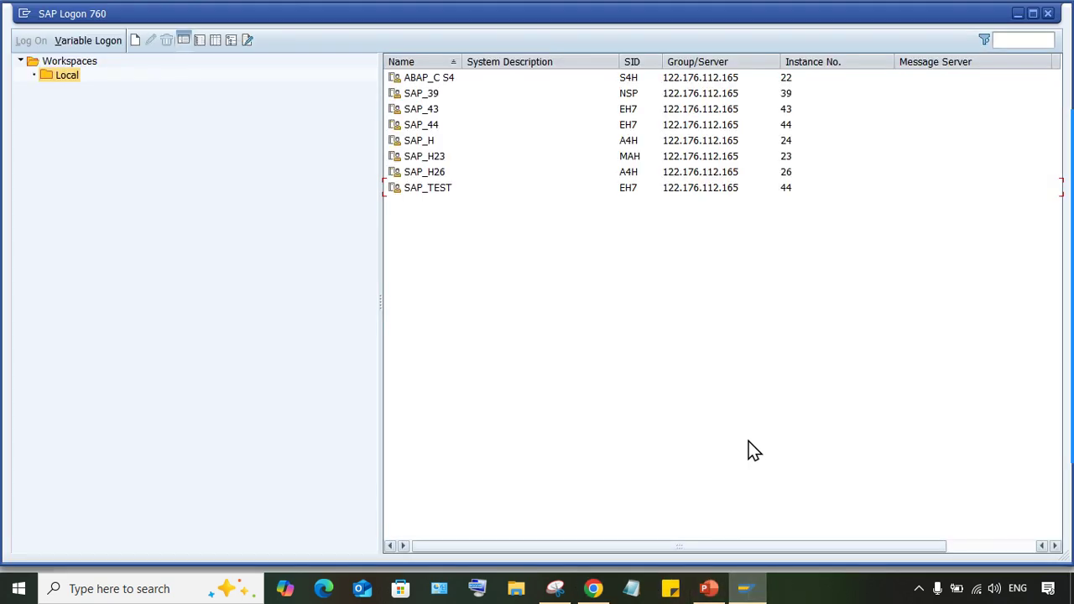
pyautogui.click(420, 188)
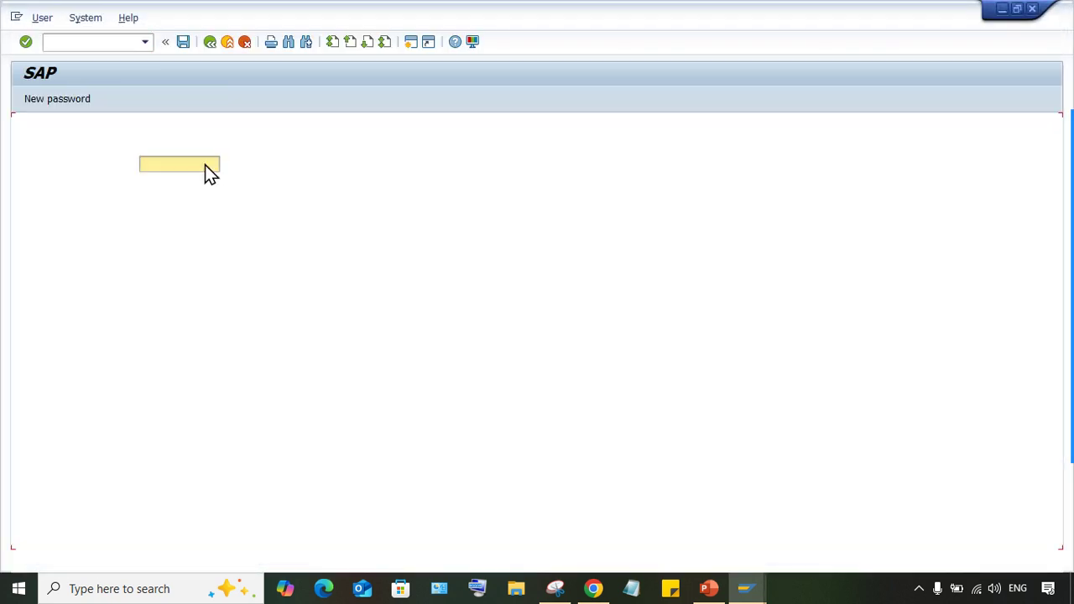
pyautogui.write('TESTID')
pyautogui.press('Tab')
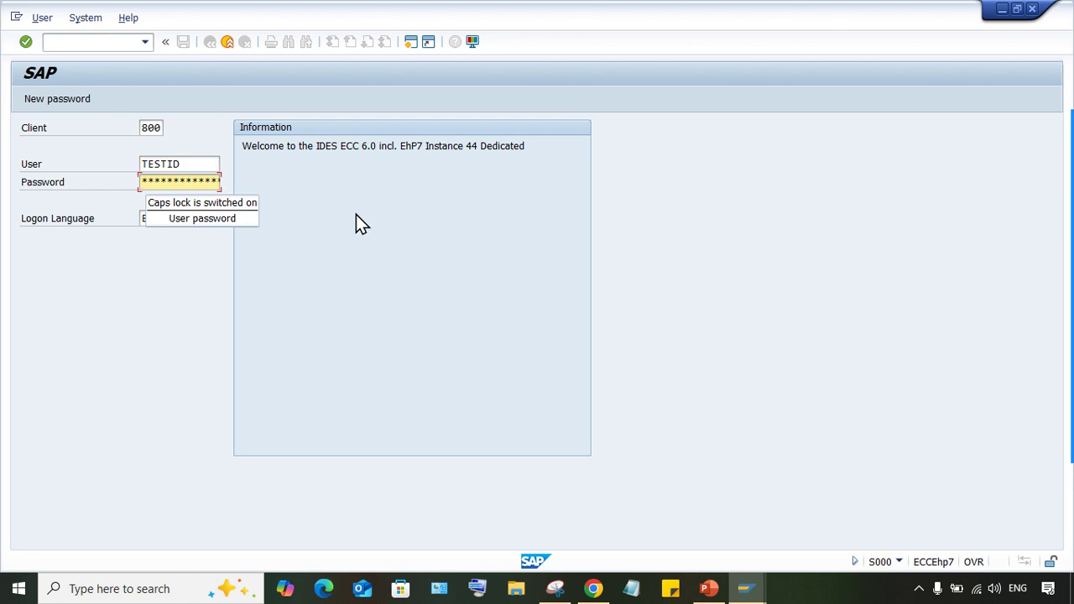
pyautogui.press('Return')
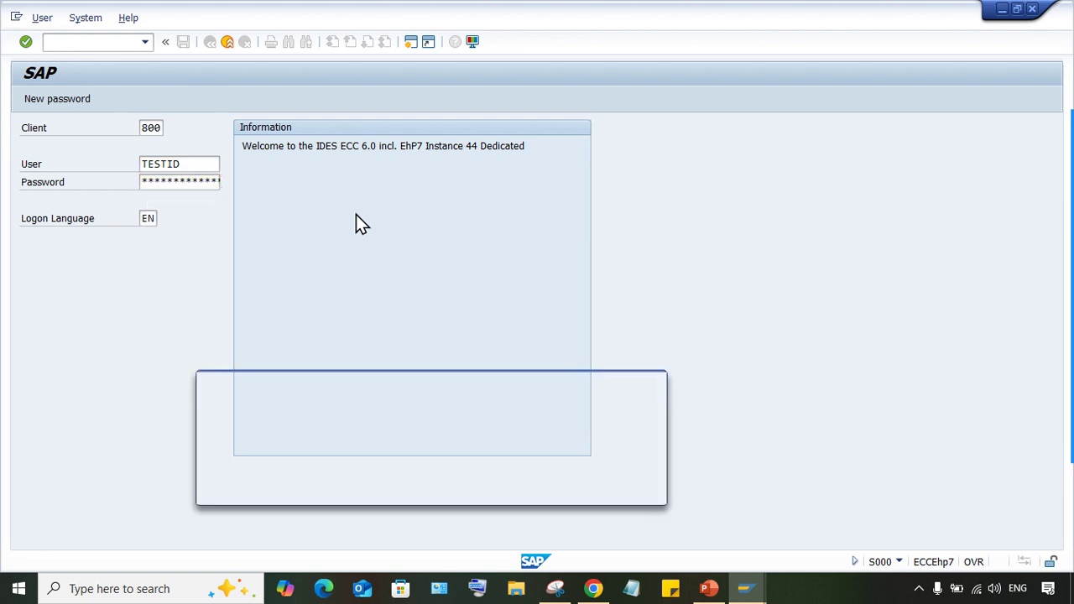
# - Enter and repeat a new password in the change-password dialog and confirm it
pyautogui.moveTo(292, 388); pyautogui.dragTo(317, 260)
pyautogui.write('*****')
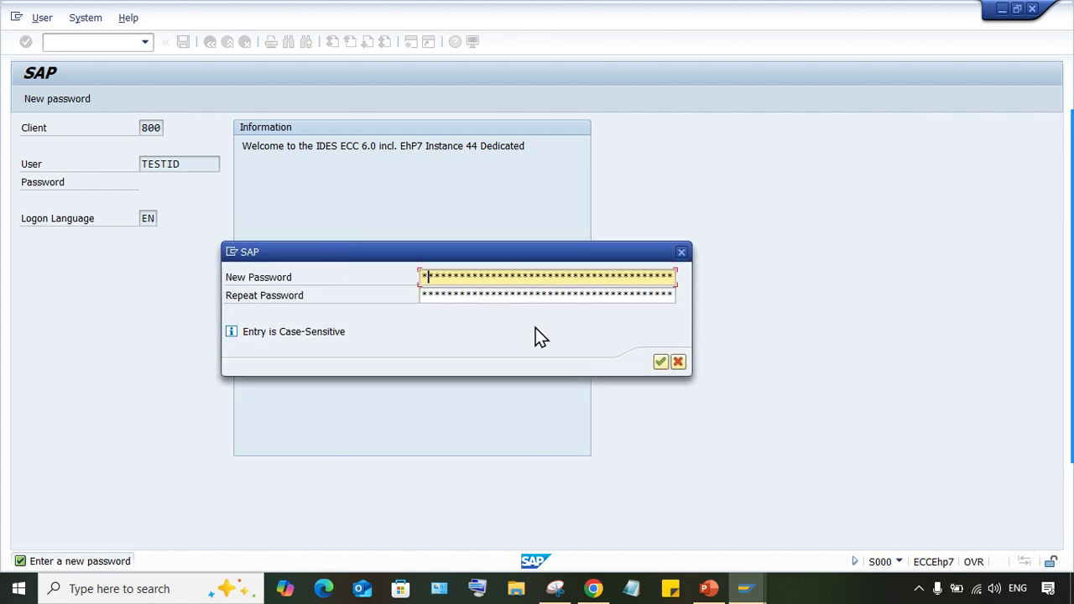
pyautogui.press('Tab')
pyautogui.write('**')
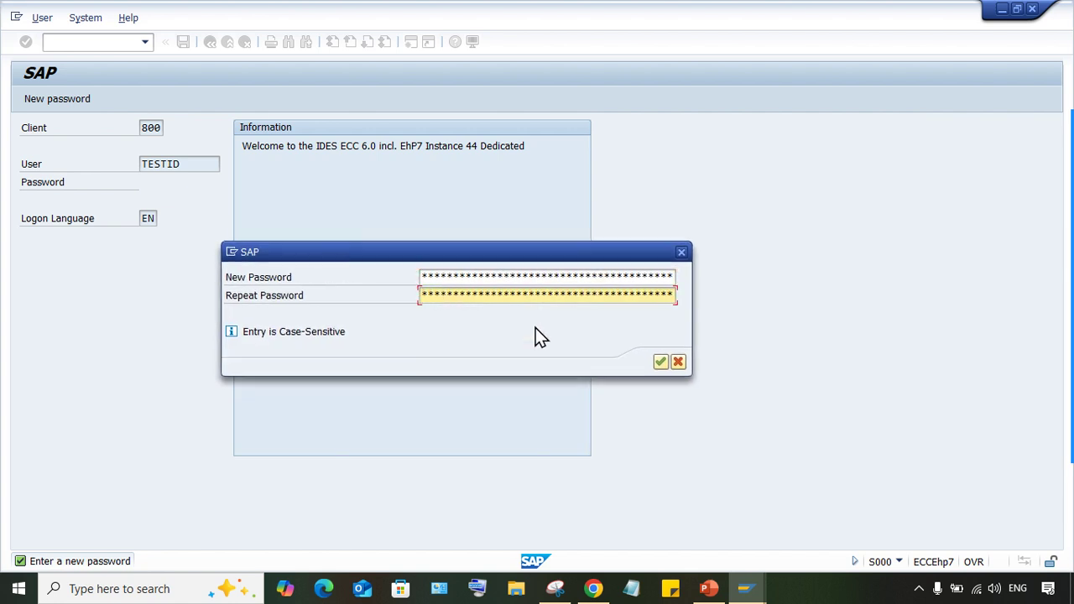
pyautogui.click(434, 277)
pyautogui.click(437, 293)
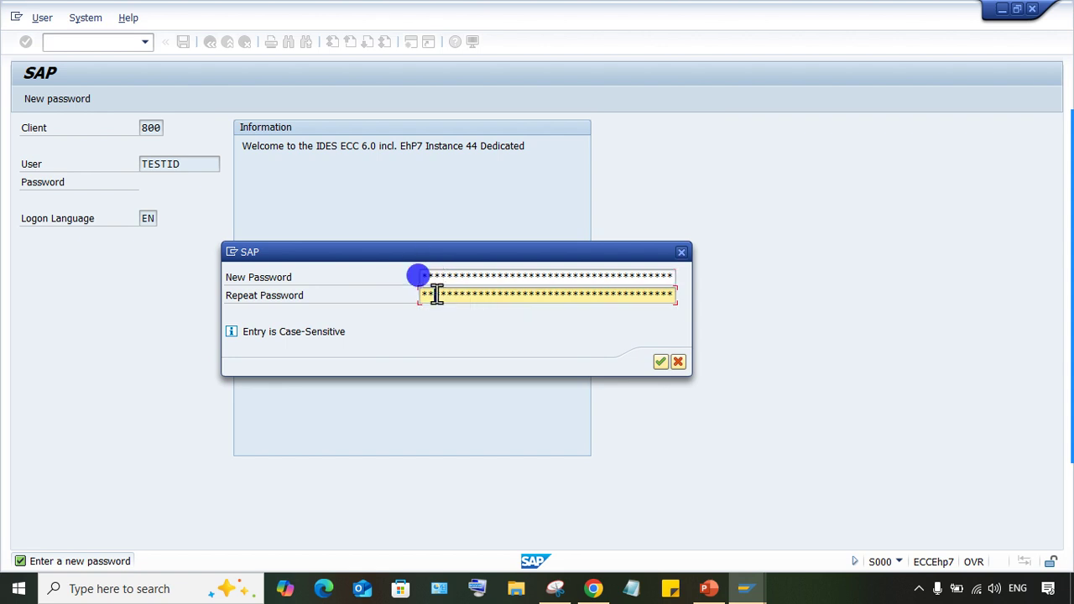
pyautogui.click(660, 362)
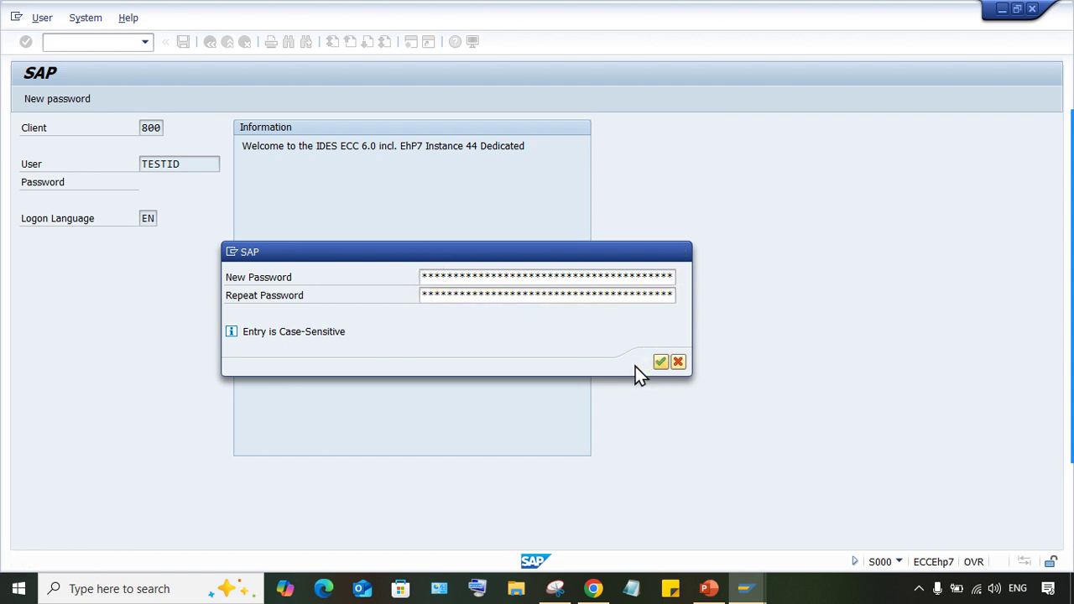
# - Accept the copyright notice into SAP Easy Access, then show PowerPoint slide 3 with server charges
pyautogui.press('Return')
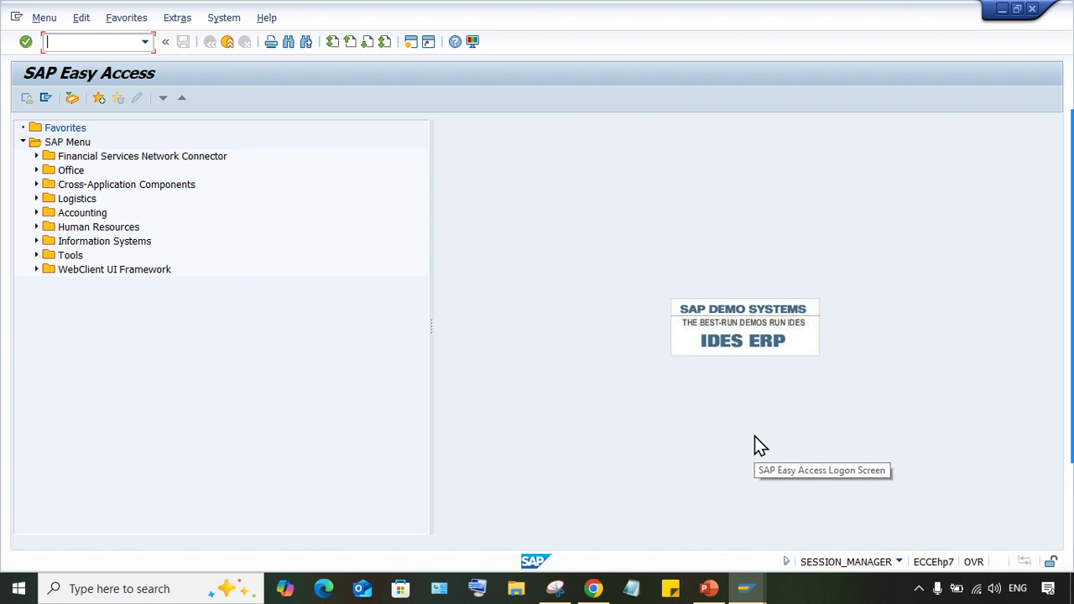
pyautogui.click(710, 589)
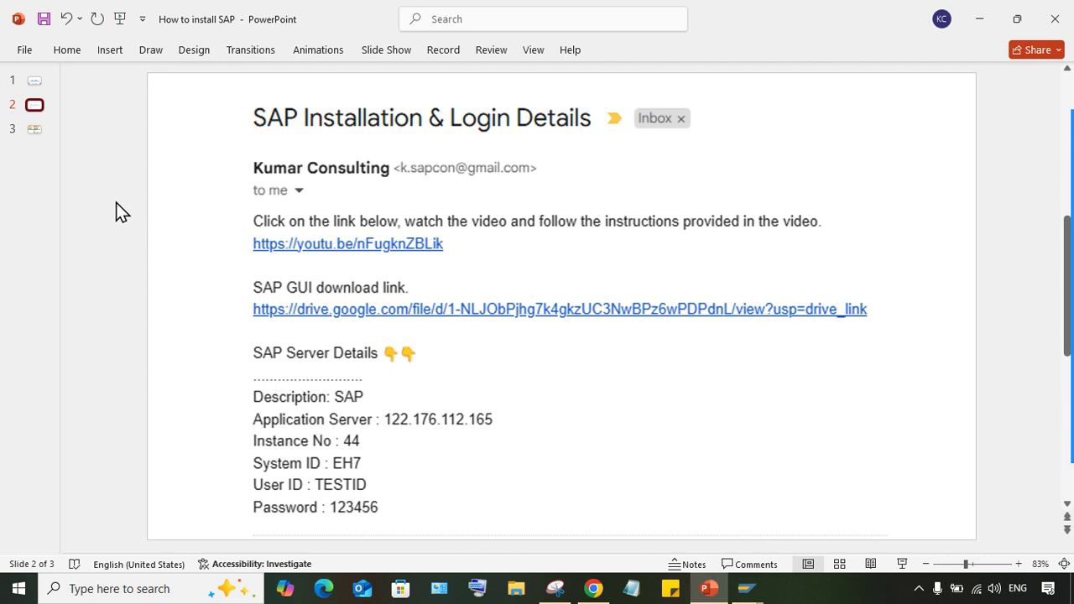
pyautogui.click(34, 129)
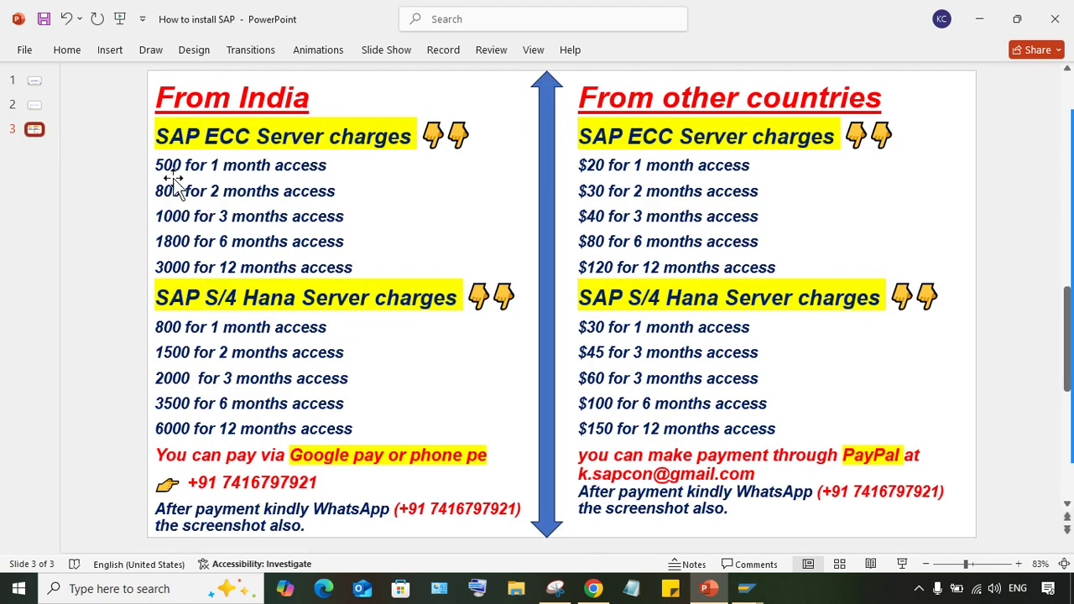